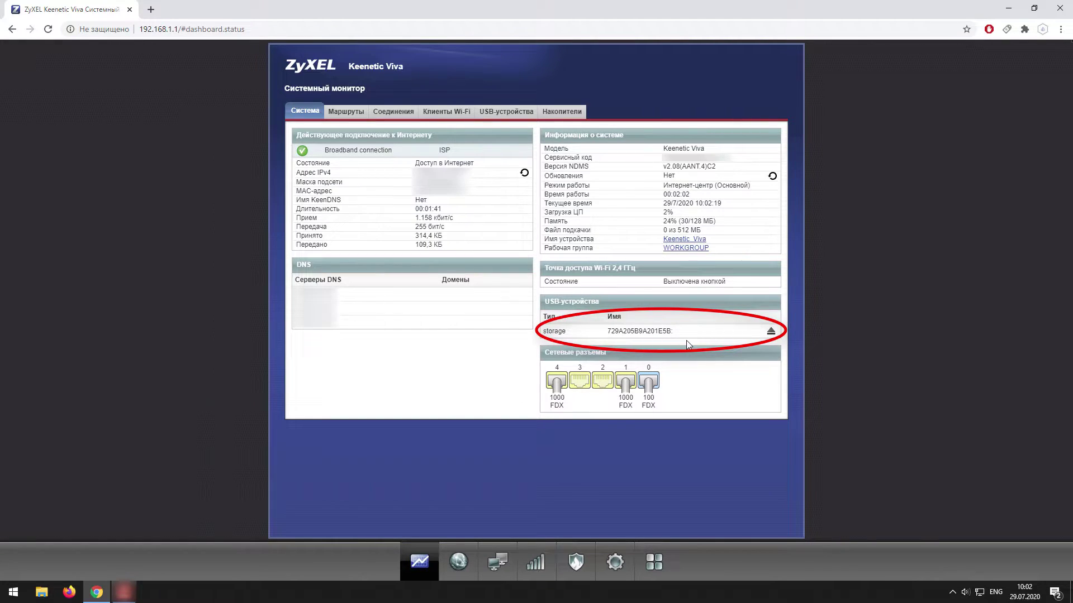
With the USB disk shown as connected in System Monitor, open System > Parameters.
{"action": "left_click", "coordinate": [615, 562]}
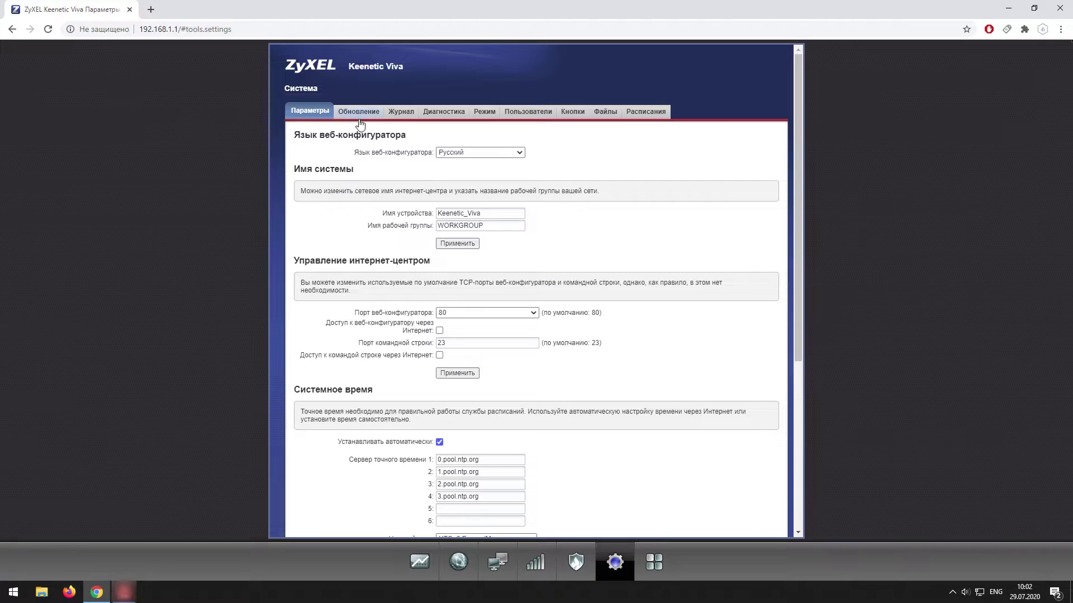
Confirm the Windows network and USB storage components are installed, then open Windows network settings.
{"action": "left_click", "coordinate": [358, 119]}
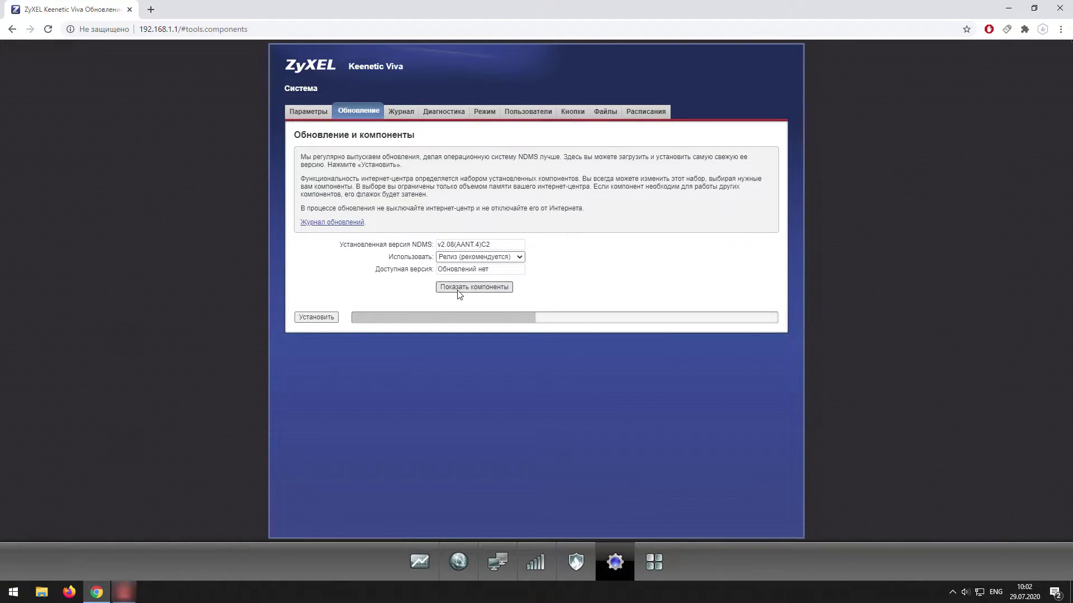
{"action": "left_click", "coordinate": [457, 289]}
{"action": "scroll", "coordinate": [461, 380], "scroll_direction": "down", "scroll_amount": 10}
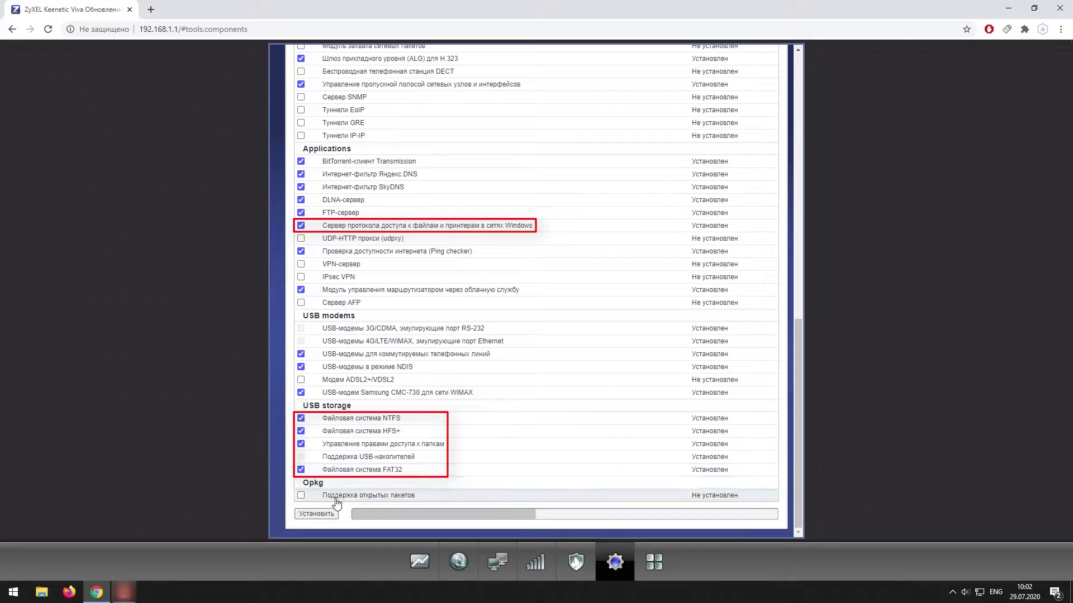
{"action": "left_click", "coordinate": [644, 566]}
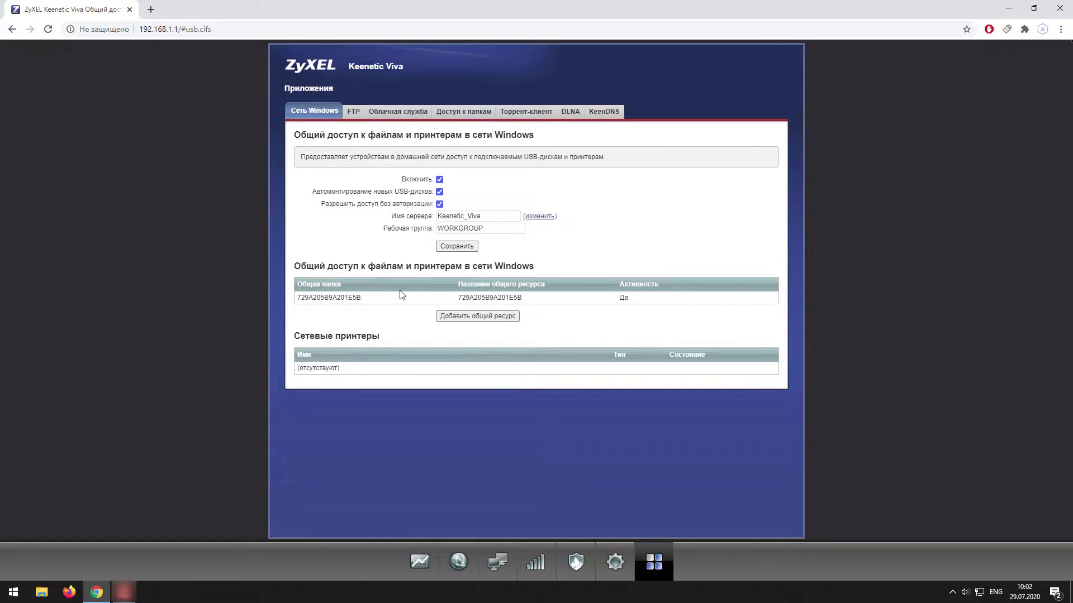
Replace the USB disk share's name with Home_CLOUD and save the share.
{"action": "left_click", "coordinate": [505, 305]}
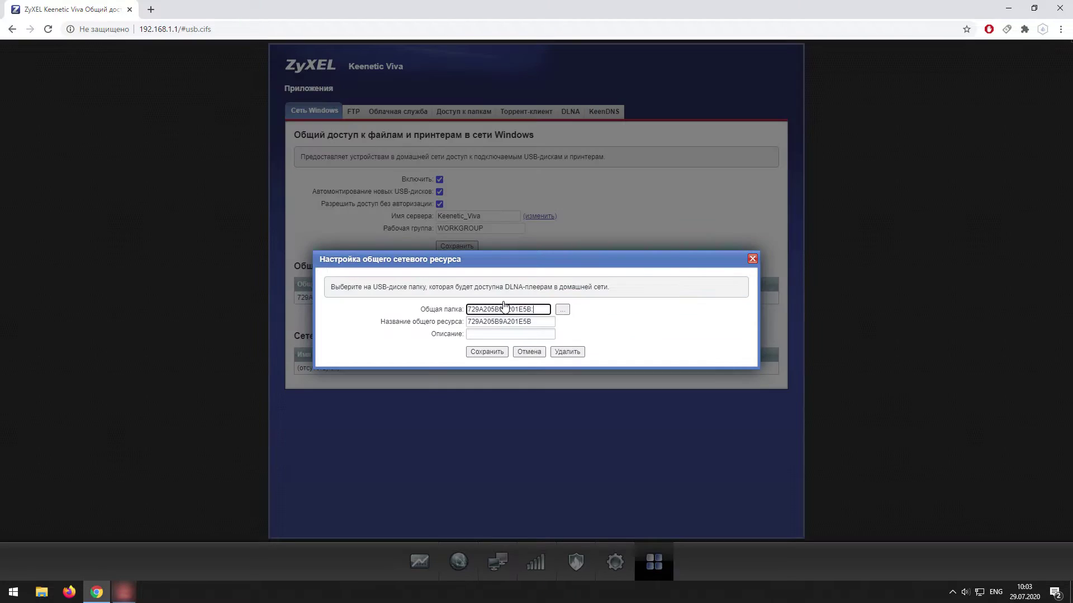
{"action": "left_click_drag", "start_coordinate": [543, 325], "coordinate": [201, 332]}
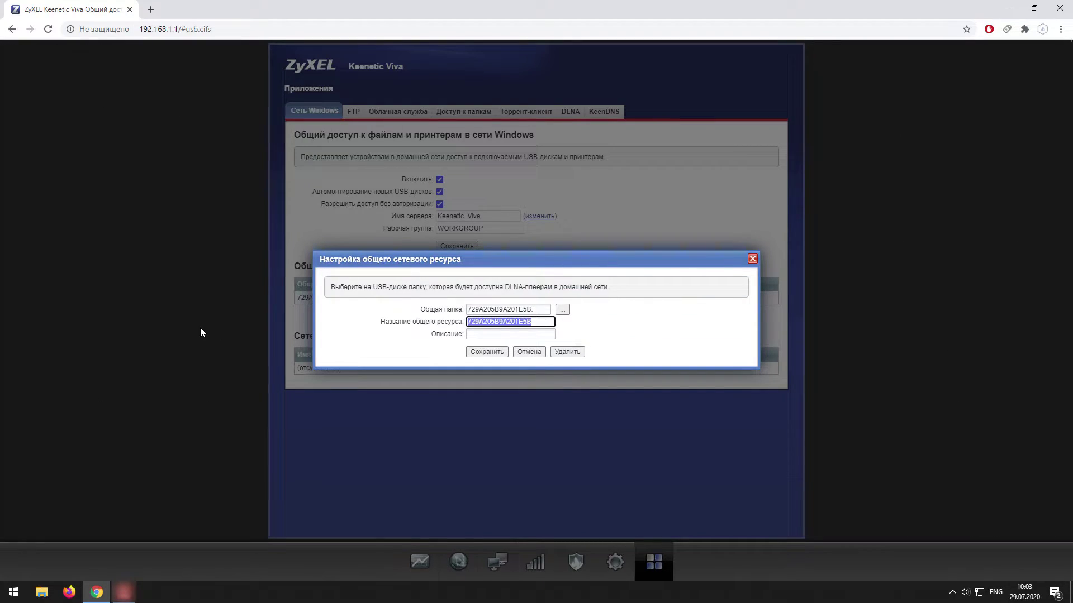
{"action": "type", "text": "Home_CLOUD"}
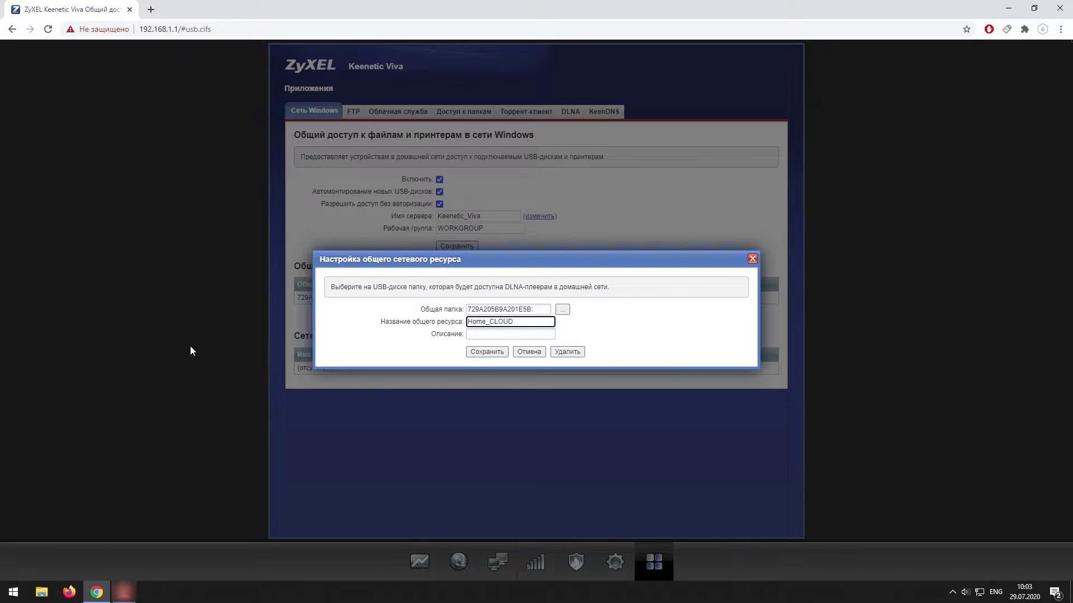
{"action": "left_click", "coordinate": [489, 353]}
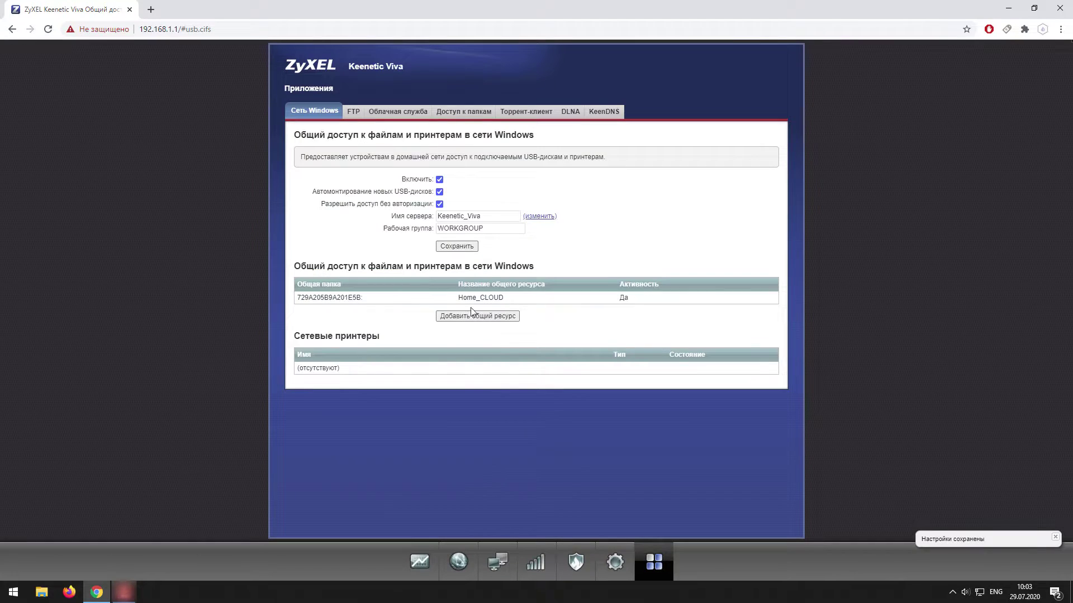
Open the USB folder's access rights and review the admin account's rights and settings.
{"action": "left_click", "coordinate": [463, 112]}
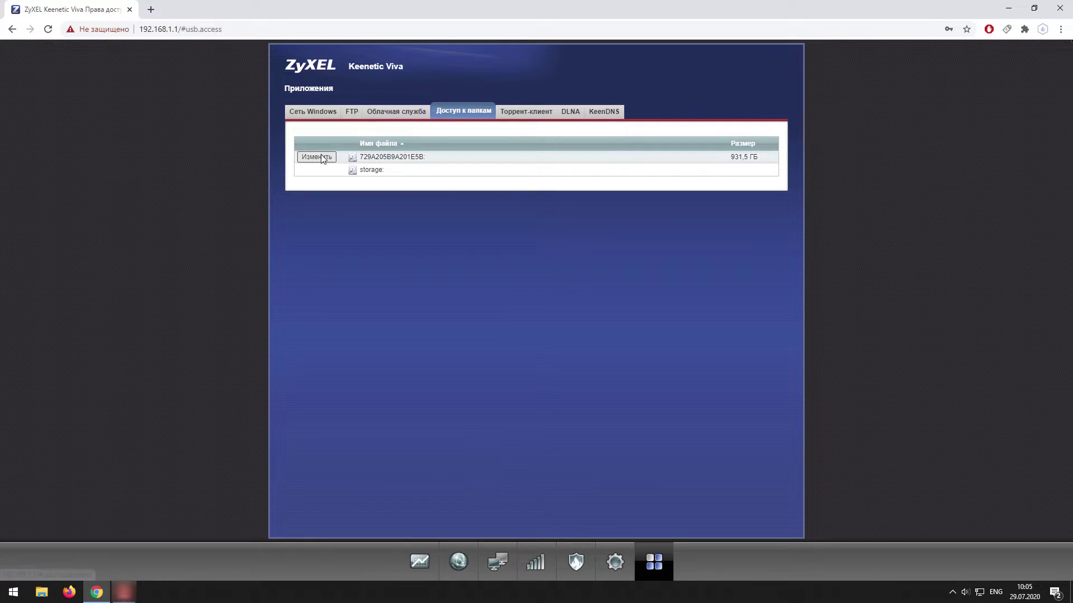
{"action": "left_click", "coordinate": [322, 158]}
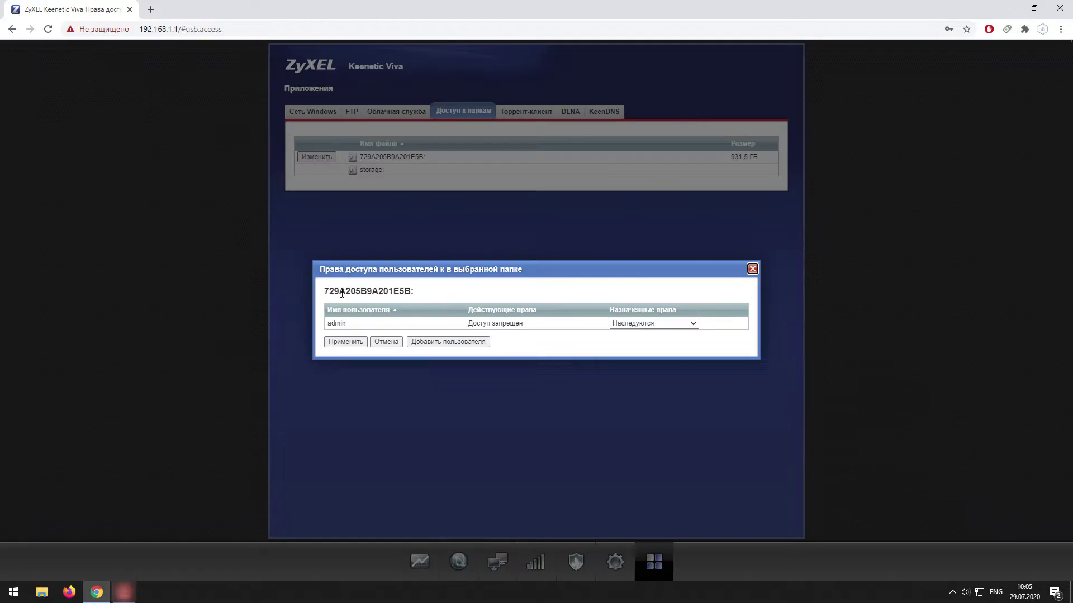
{"action": "left_click", "coordinate": [677, 325]}
{"action": "left_click", "coordinate": [627, 366]}
{"action": "left_click", "coordinate": [337, 323]}
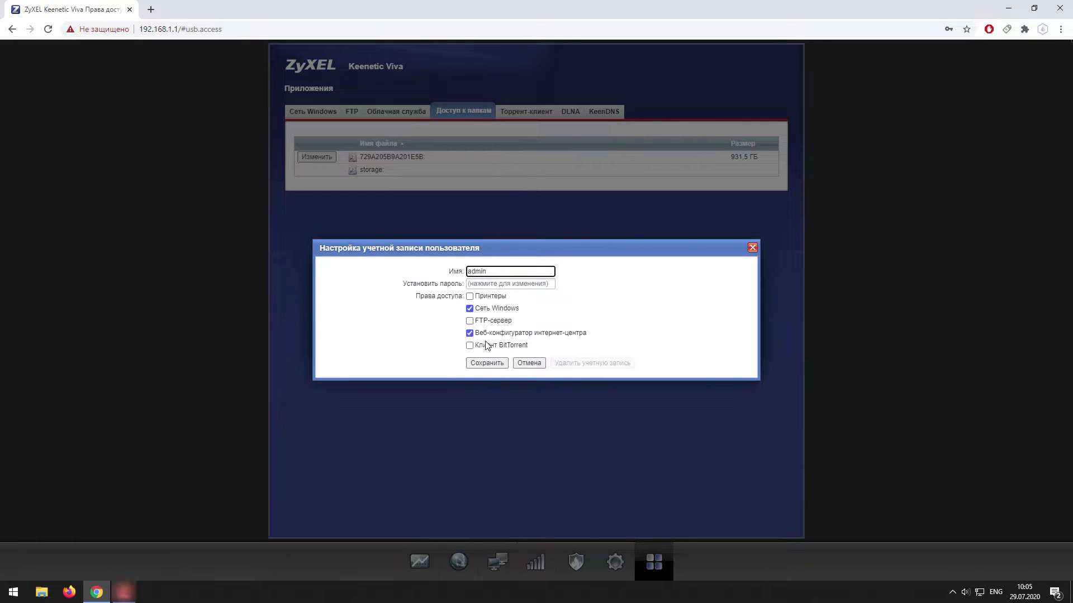
{"action": "left_click", "coordinate": [487, 363]}
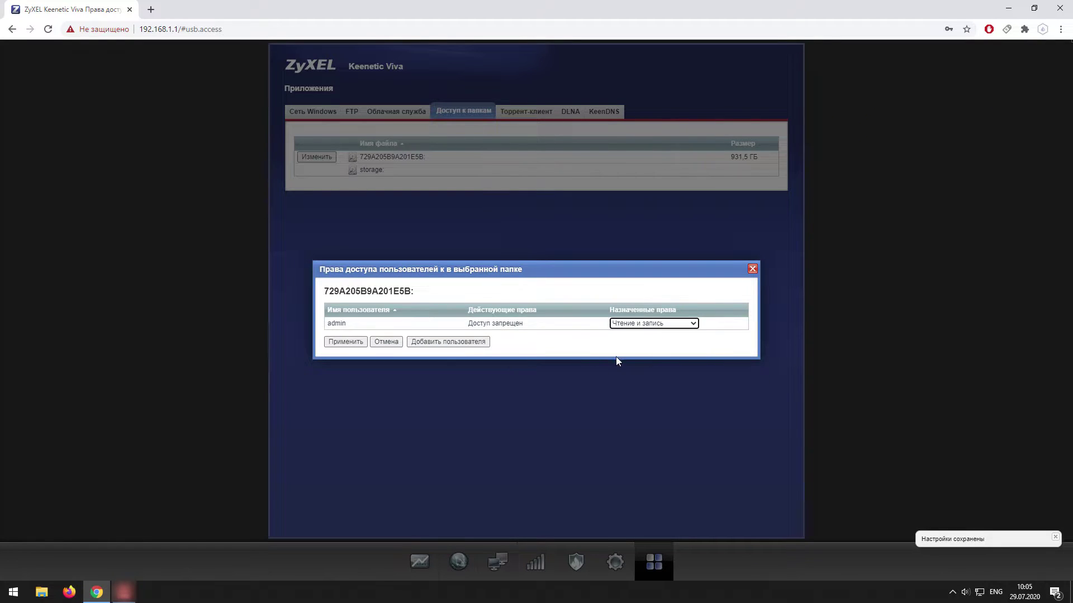
Add a new account named 'user' with a password and Windows network access.
{"action": "left_click", "coordinate": [448, 342]}
{"action": "type", "text": "user"}
{"action": "left_click", "coordinate": [495, 271]}
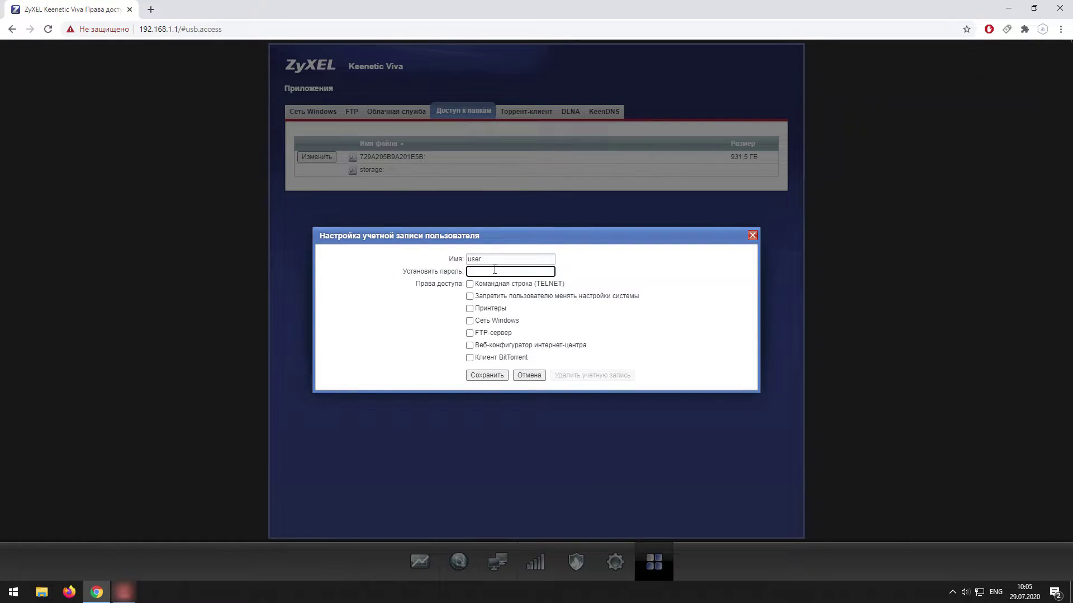
{"action": "left_click", "coordinate": [470, 320]}
{"action": "left_click", "coordinate": [487, 375]}
{"action": "key", "text": "Escape"}
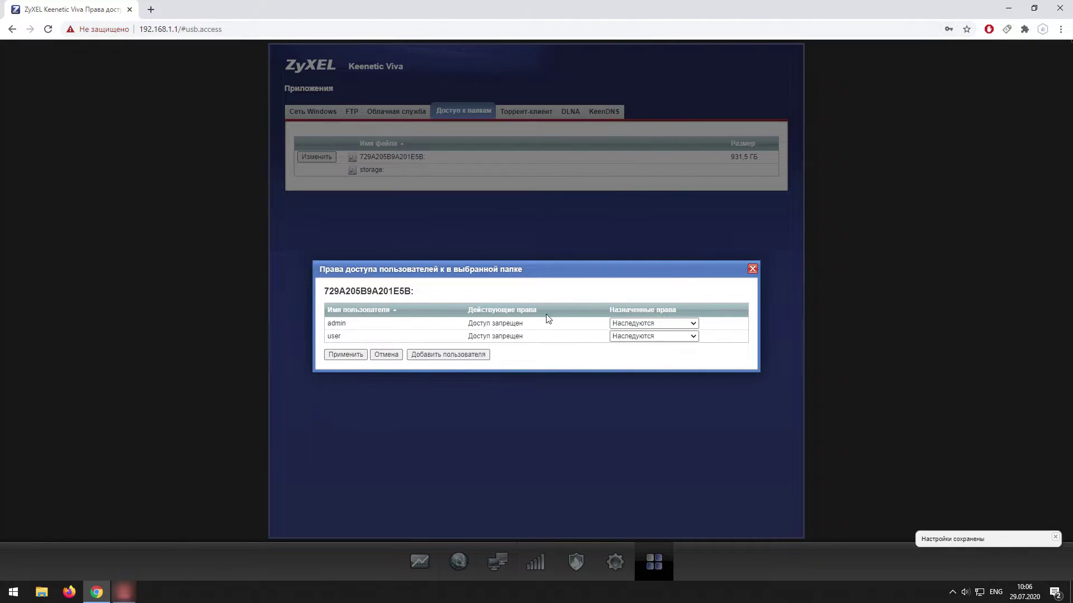
Give admin read-and-write and user read-only rights to the folder, and apply.
{"action": "left_click", "coordinate": [672, 324]}
{"action": "left_click", "coordinate": [637, 359]}
{"action": "left_click", "coordinate": [654, 336]}
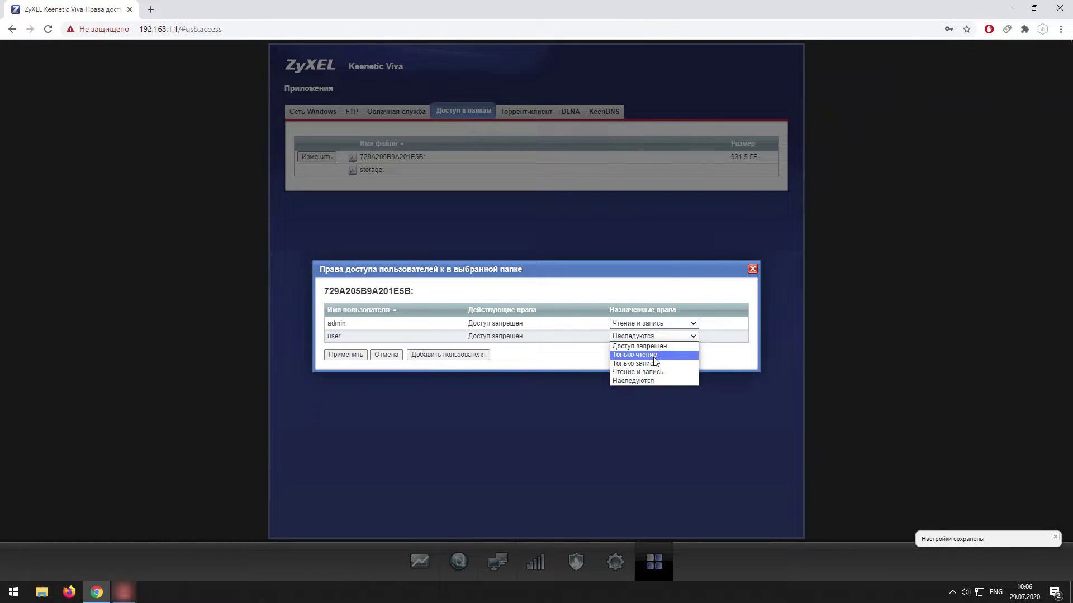
{"action": "left_click", "coordinate": [634, 354]}
{"action": "left_click", "coordinate": [350, 355]}
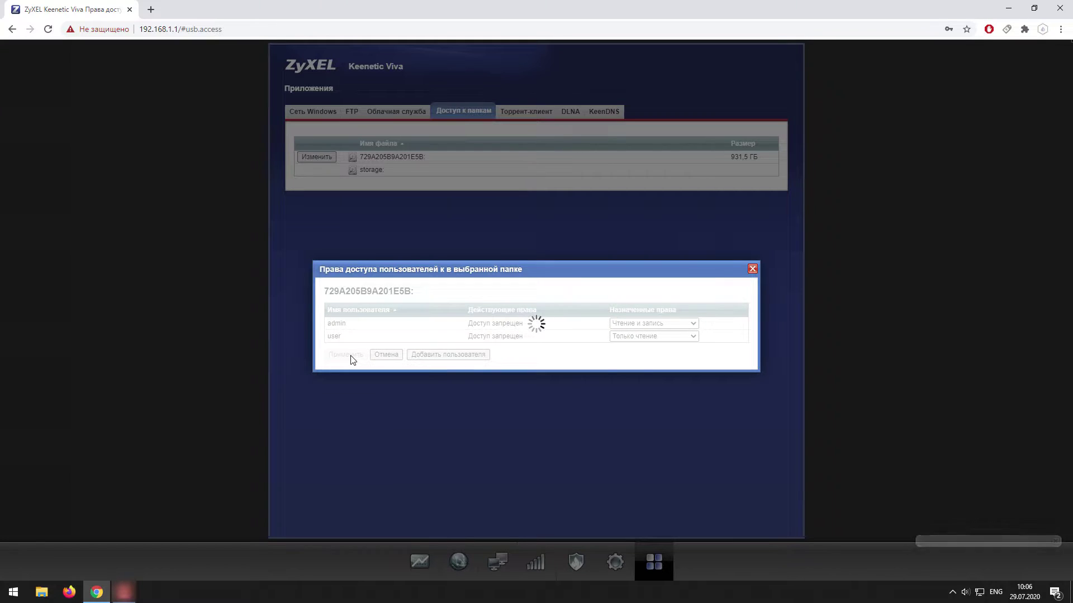
{"action": "key", "text": "super+d"}
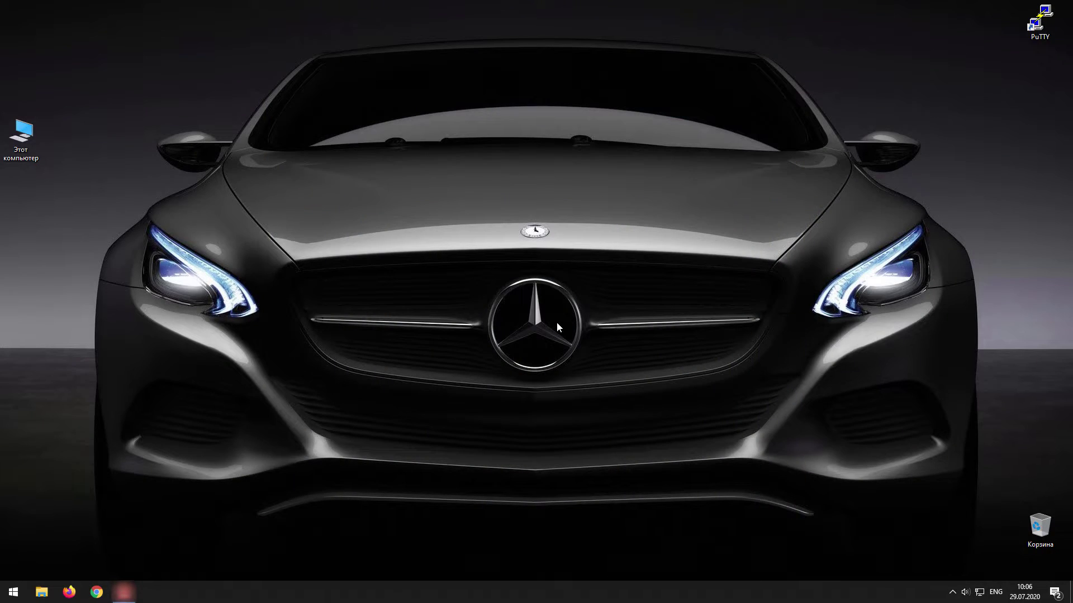
Try opening \\192.168.1.1 from This PC and view the 0x80004005 error details.
{"action": "double_click", "coordinate": [34, 152]}
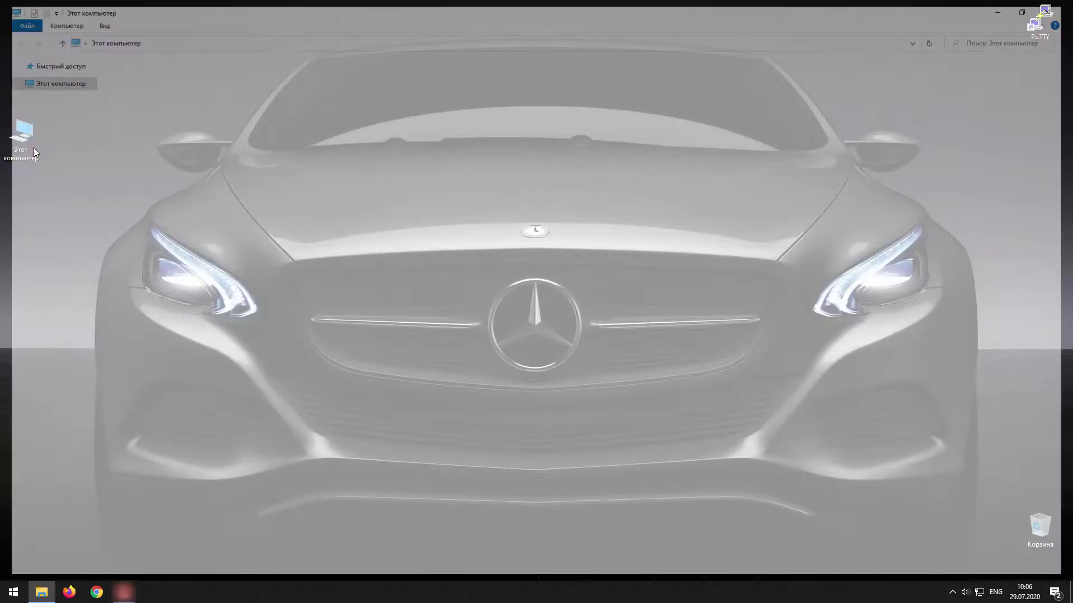
{"action": "key", "text": "alt+d"}
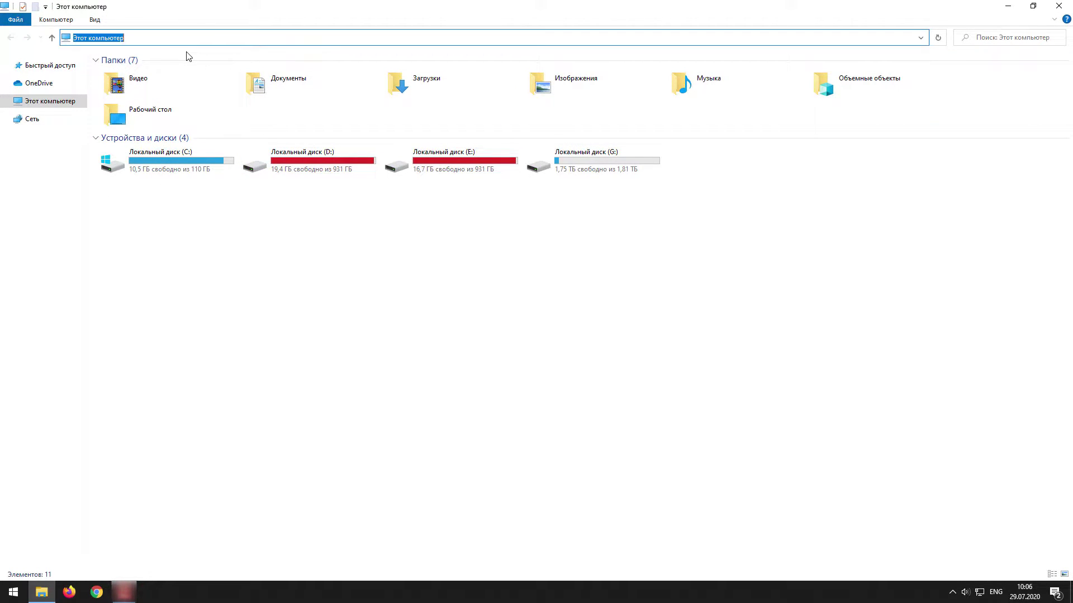
{"action": "type", "text": "\\\\"}
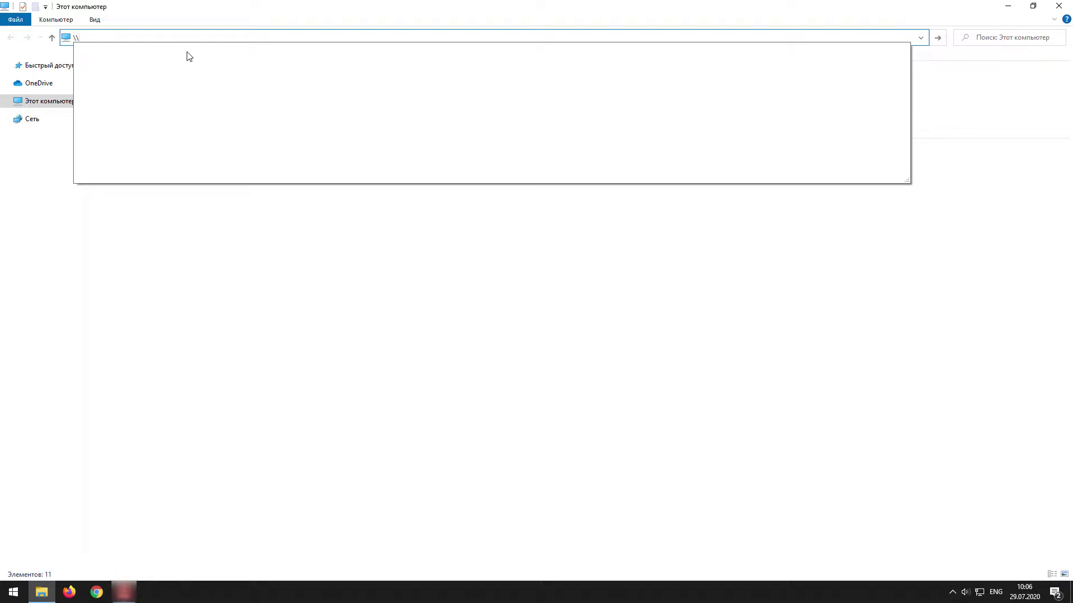
{"action": "type", "text": "192.168.1.1"}
{"action": "left_click", "coordinate": [189, 51]}
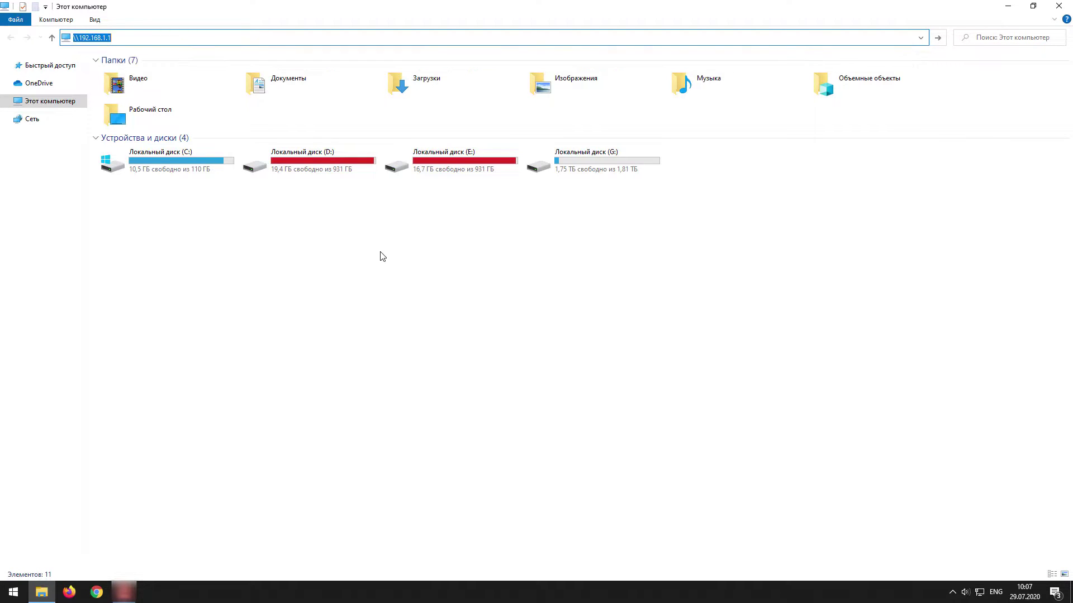
{"action": "key", "text": "Return"}
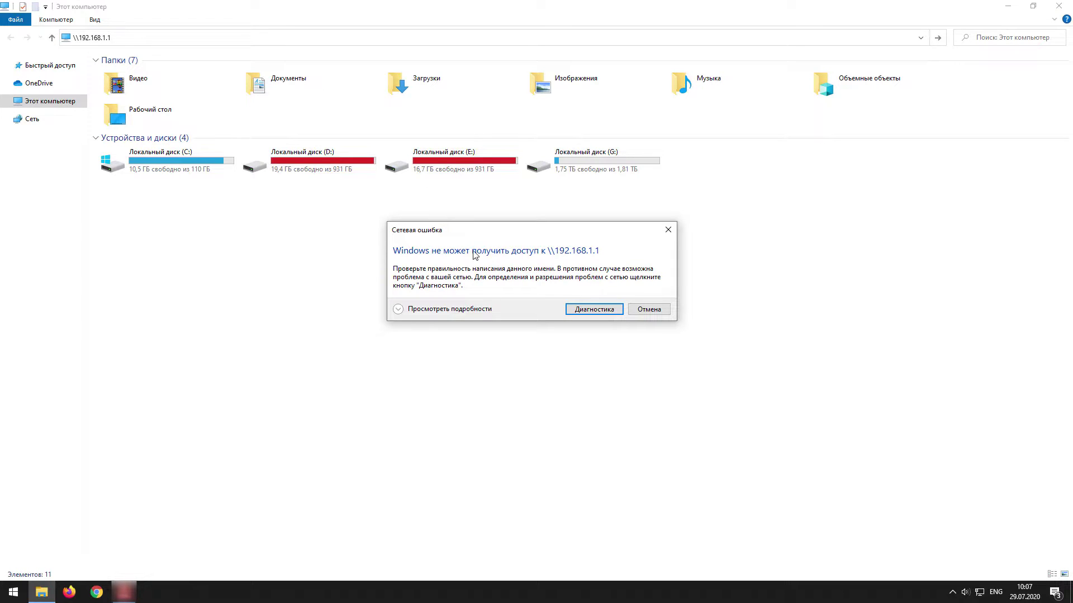
{"action": "left_click", "coordinate": [422, 310]}
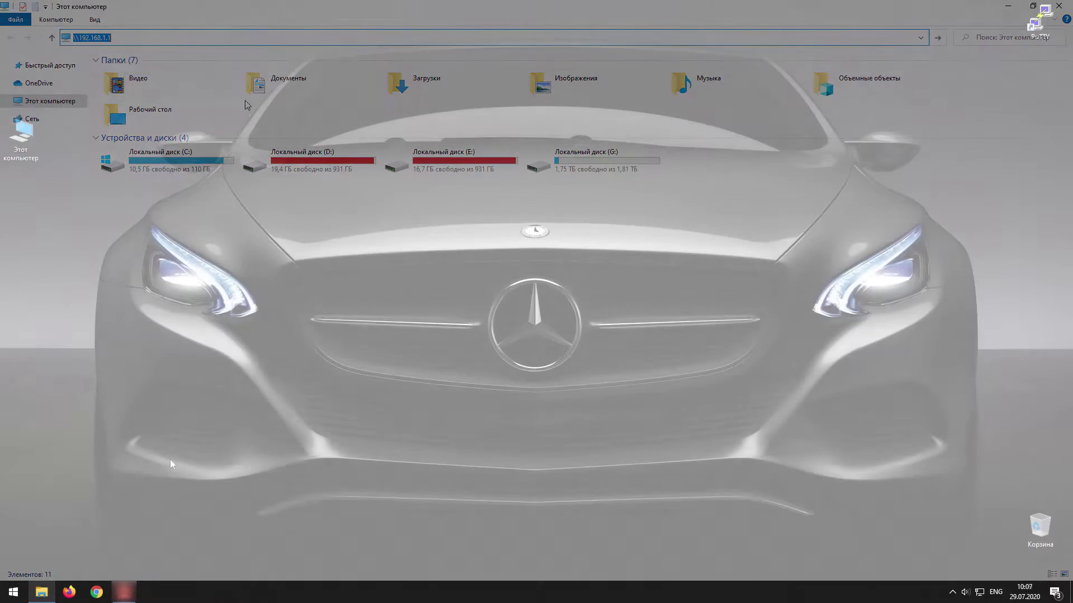
{"action": "left_click", "coordinate": [15, 595]}
Reach the Windows optional features list via Settings' installed apps and Programs and Features.
{"action": "left_click", "coordinate": [14, 540]}
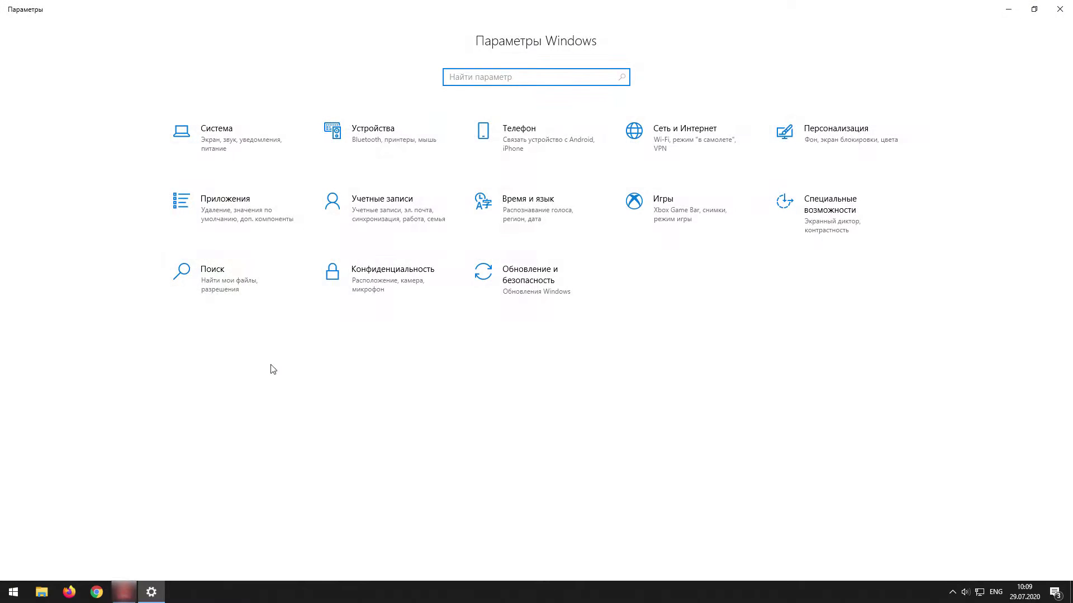
{"action": "left_click", "coordinate": [256, 208]}
{"action": "left_click", "coordinate": [949, 80]}
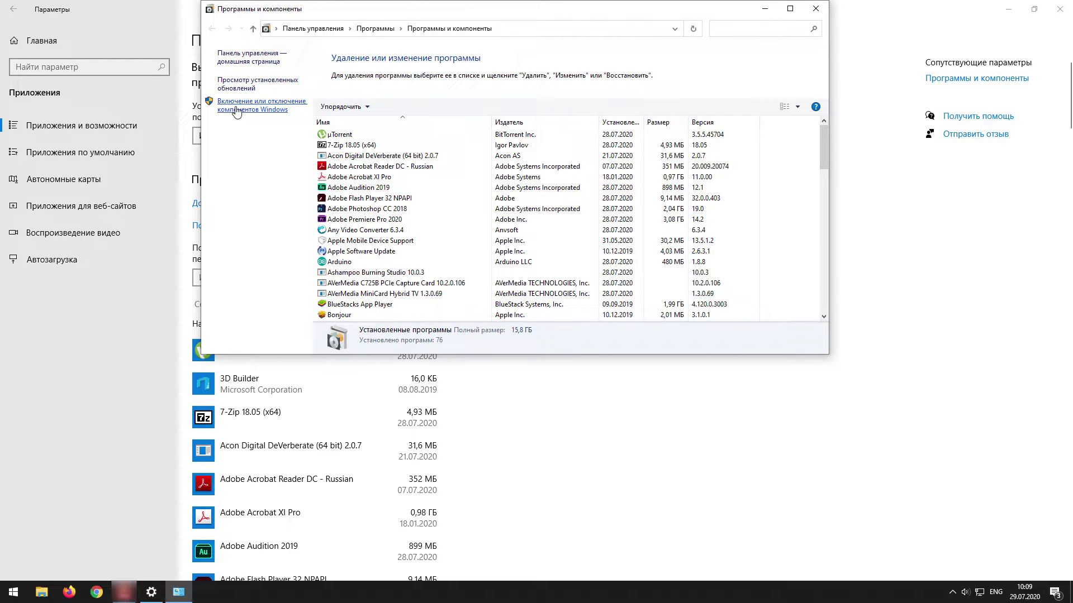
{"action": "left_click", "coordinate": [236, 112]}
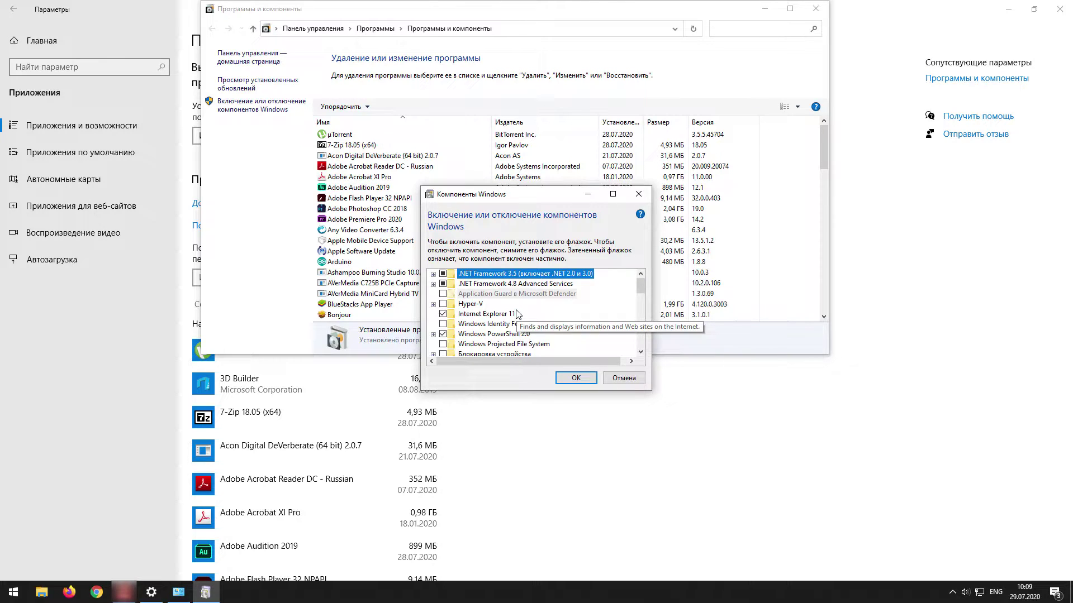
Enable SMB 1.0/CIFS File Sharing Support including the SMB 1.0/CIFS Client, then restart the PC.
{"action": "scroll", "coordinate": [517, 314], "scroll_direction": "down", "scroll_amount": 5}
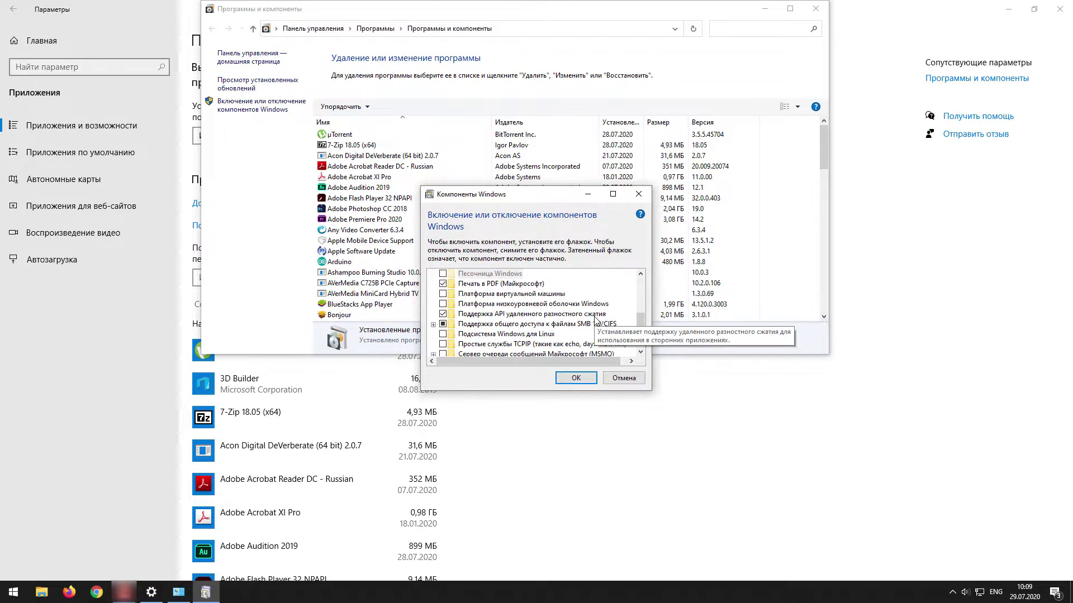
{"action": "left_click", "coordinate": [469, 325]}
{"action": "left_click", "coordinate": [433, 324]}
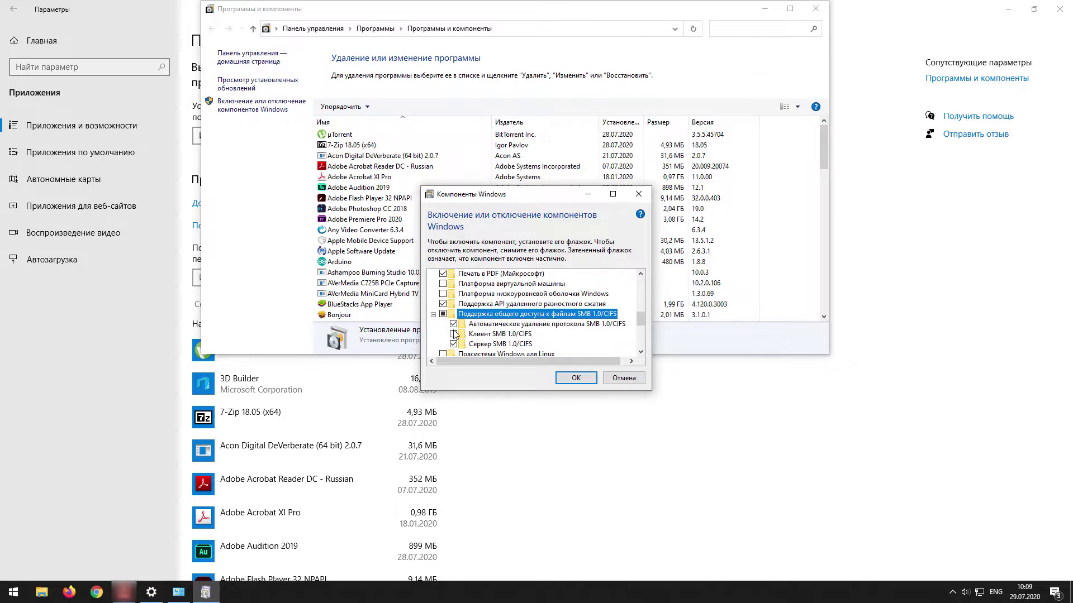
{"action": "left_click", "coordinate": [453, 333]}
{"action": "left_click", "coordinate": [454, 334]}
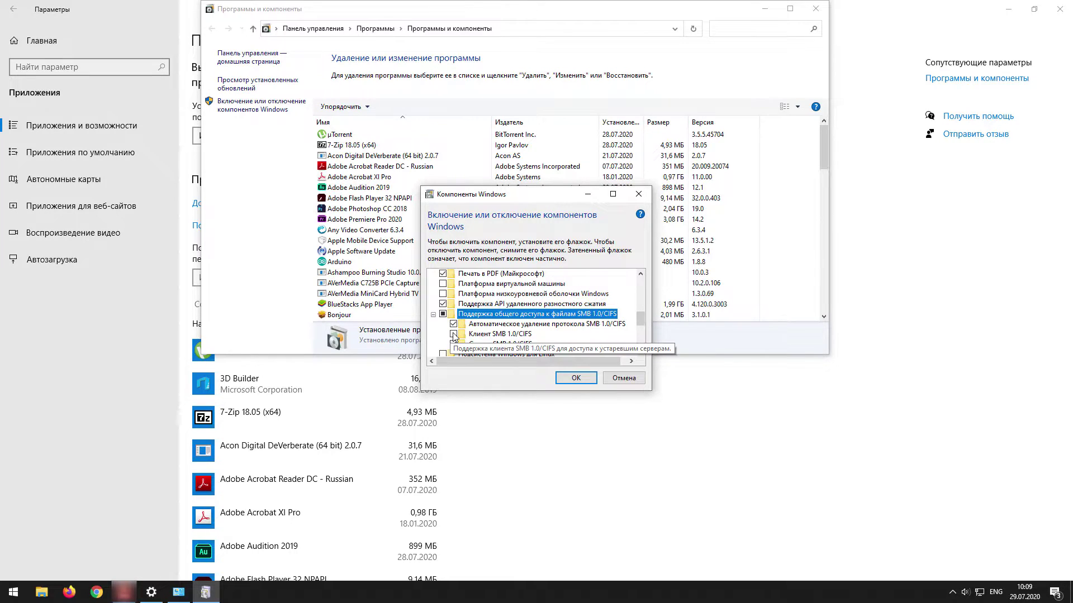
{"action": "left_click", "coordinate": [495, 333]}
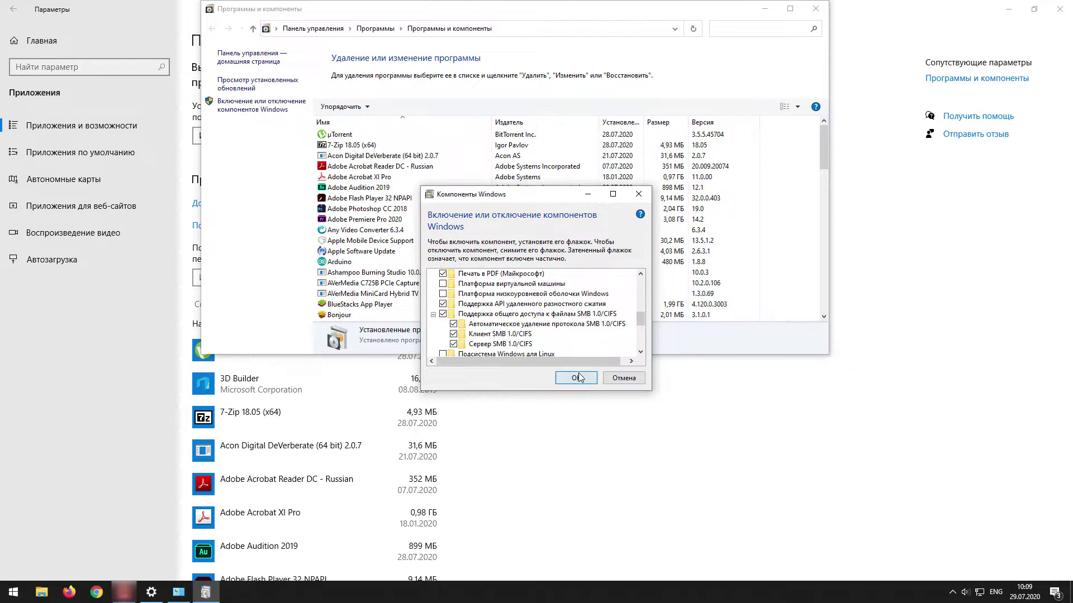
{"action": "left_click", "coordinate": [576, 378]}
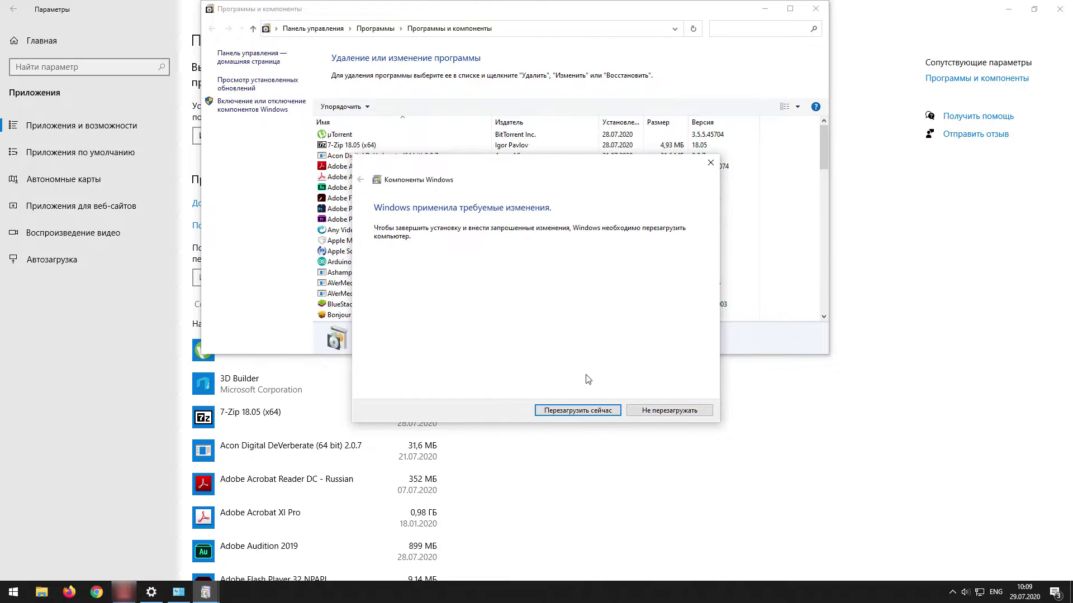
{"action": "left_click", "coordinate": [574, 411]}
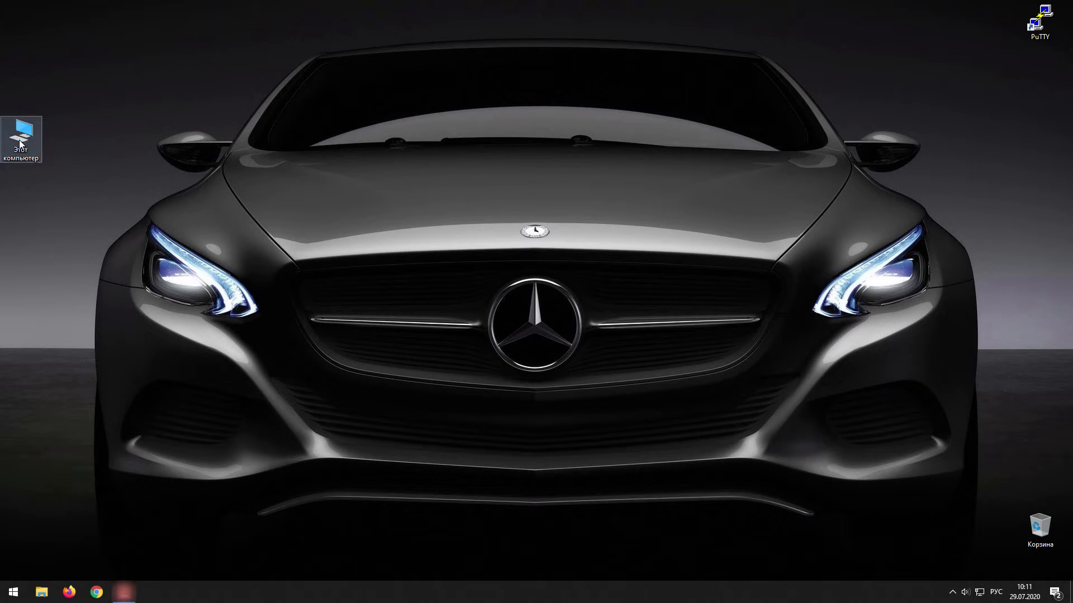
Browse to the router's shares at \\192.168.1.1 from This PC.
{"action": "double_click", "coordinate": [20, 144]}
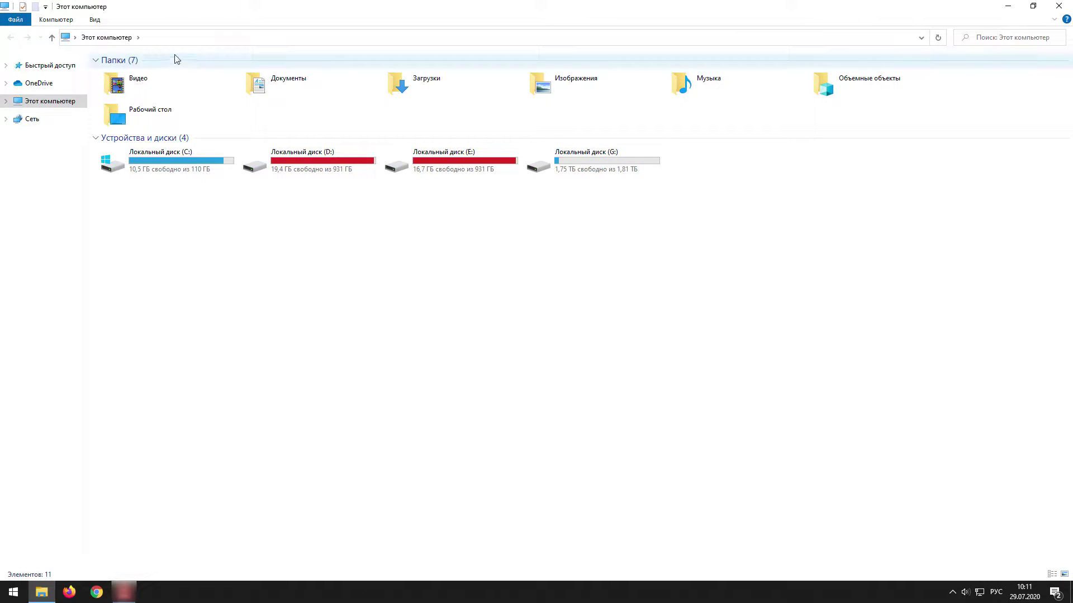
{"action": "left_click", "coordinate": [180, 37]}
{"action": "type", "text": "\\"}
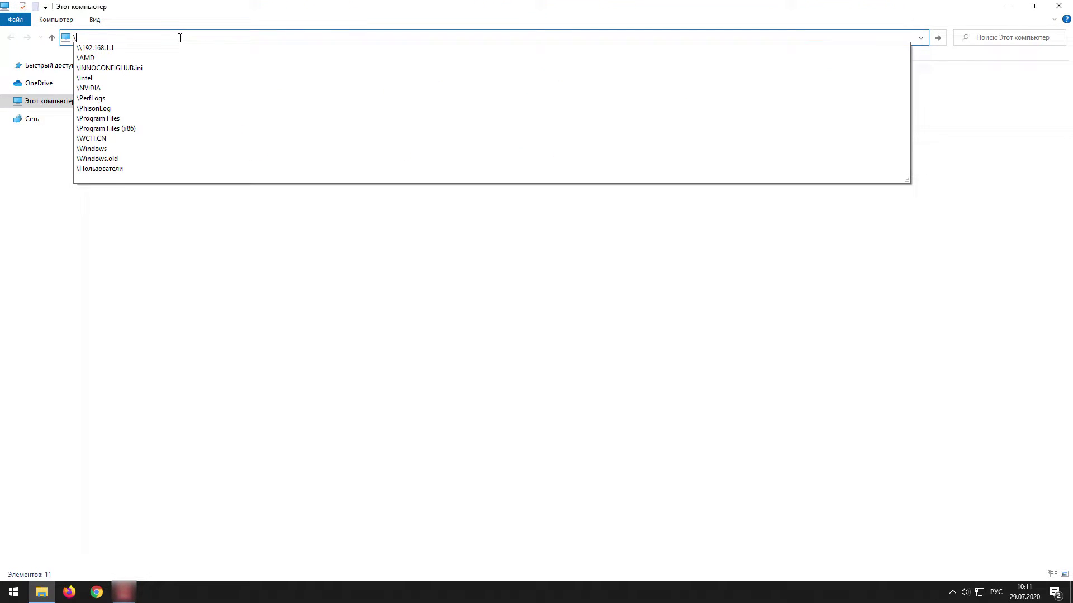
{"action": "key", "text": "Down"}
{"action": "key", "text": "Return"}
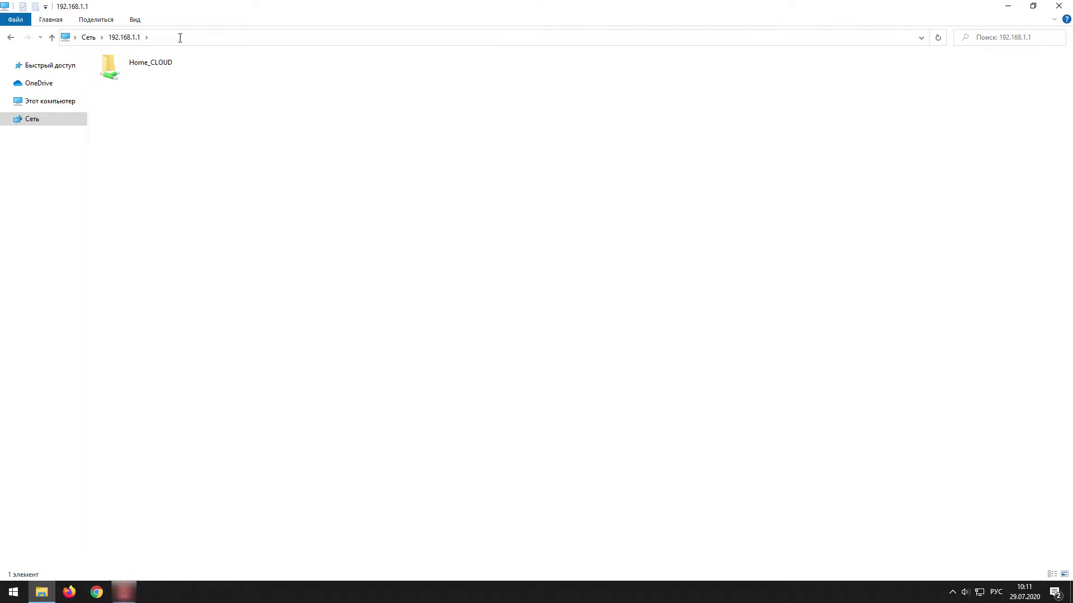
Start mapping the Home_CLOUD share as a network drive.
{"action": "left_click", "coordinate": [148, 82]}
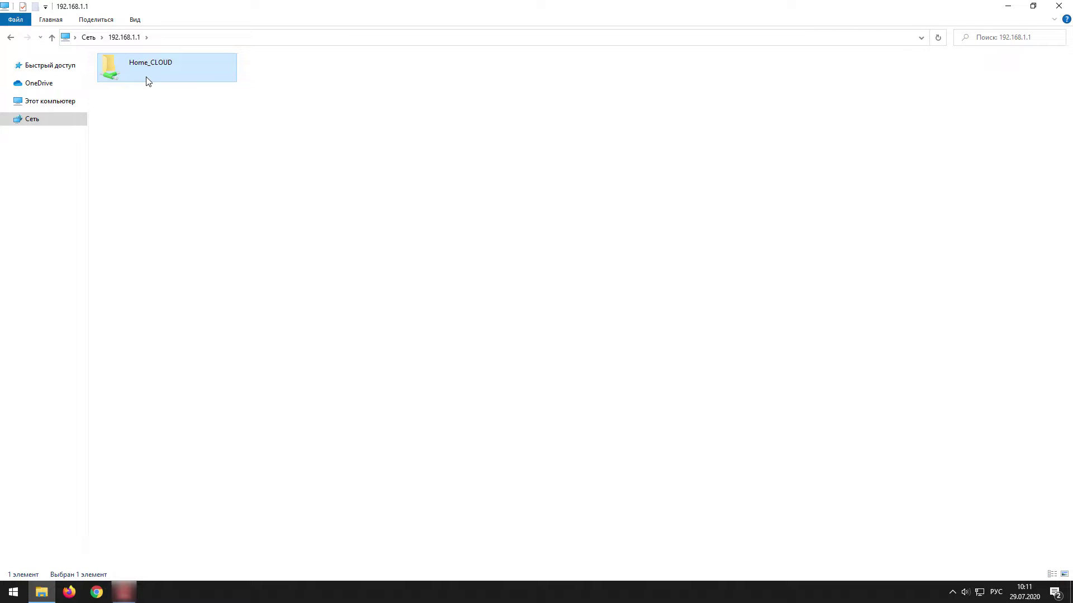
{"action": "right_click", "coordinate": [146, 77]}
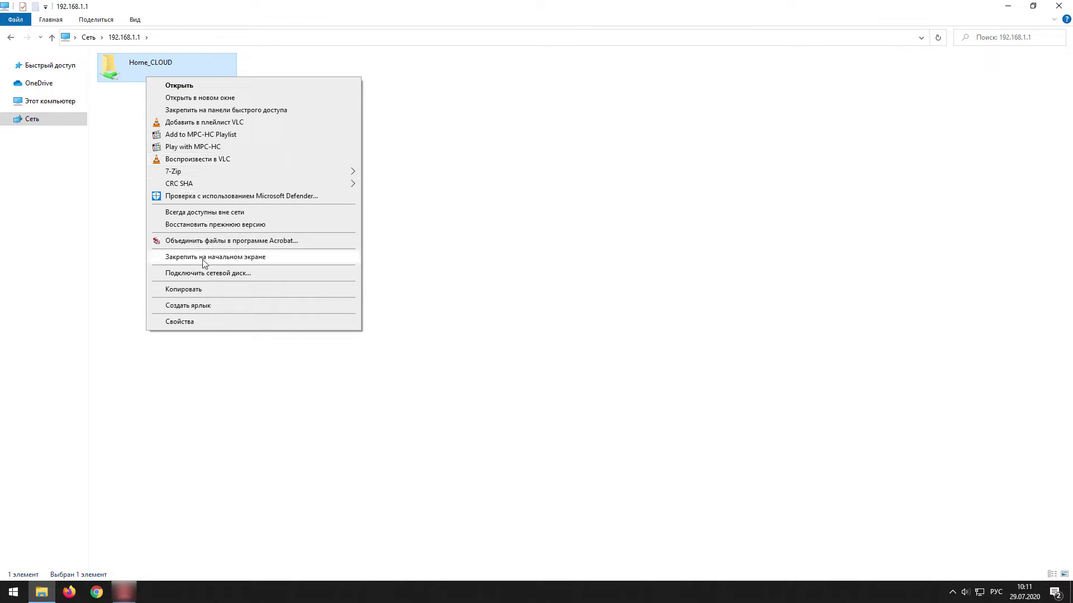
{"action": "left_click", "coordinate": [229, 274]}
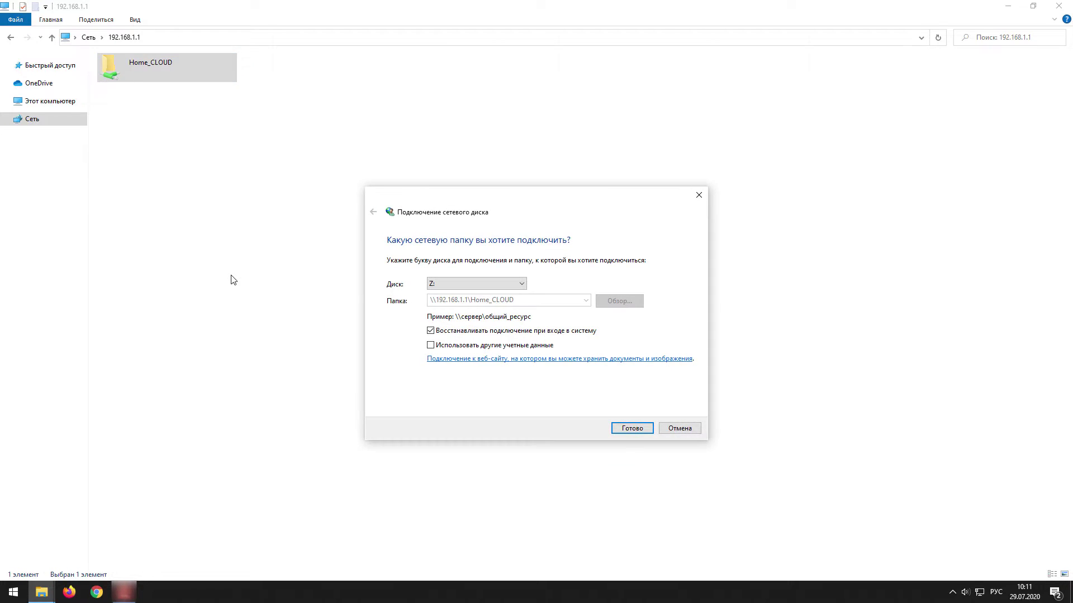
Finish mapping Home_CLOUD as drive Z:, close its window and return to This PC.
{"action": "left_click", "coordinate": [630, 428]}
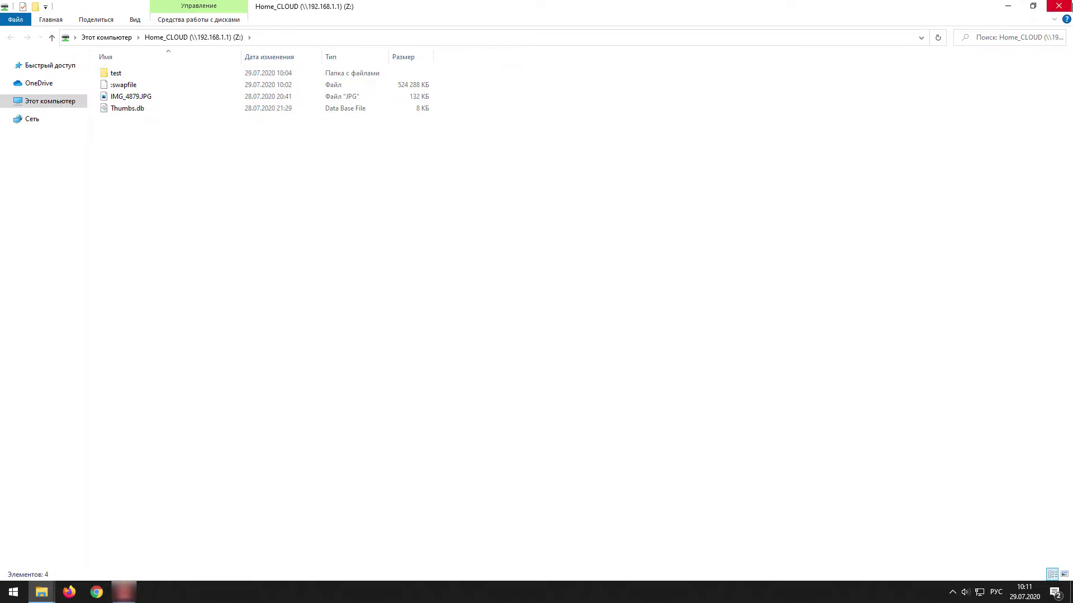
{"action": "left_click", "coordinate": [1059, 6]}
{"action": "left_click", "coordinate": [56, 101]}
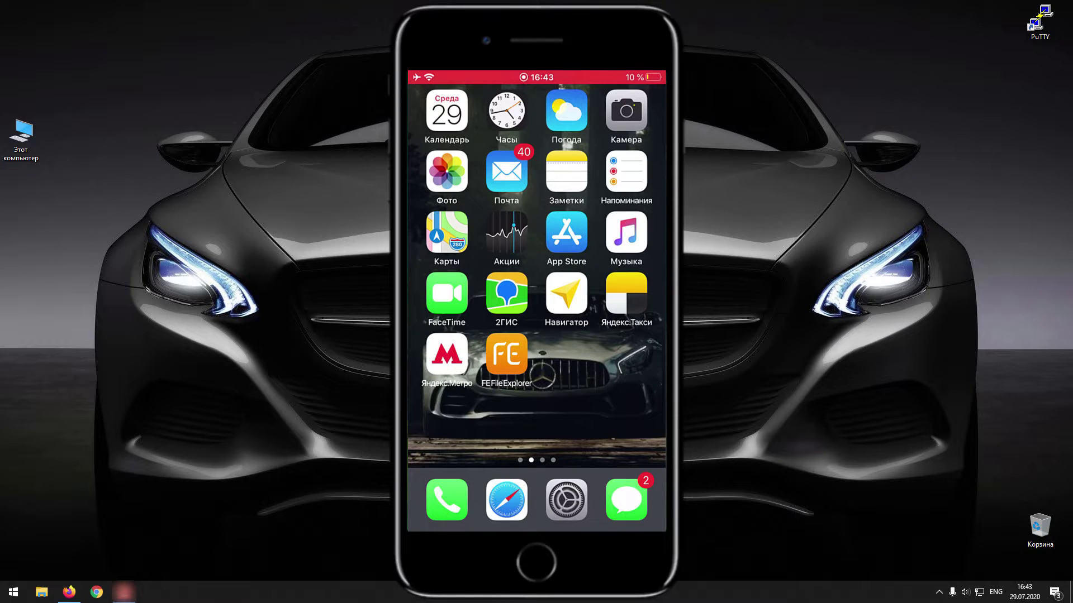
Add and open a Home_CLOUD Windows connection to 192.168.1.1 in FE File Explorer, without remembering the password.
{"action": "left_click", "coordinate": [506, 354]}
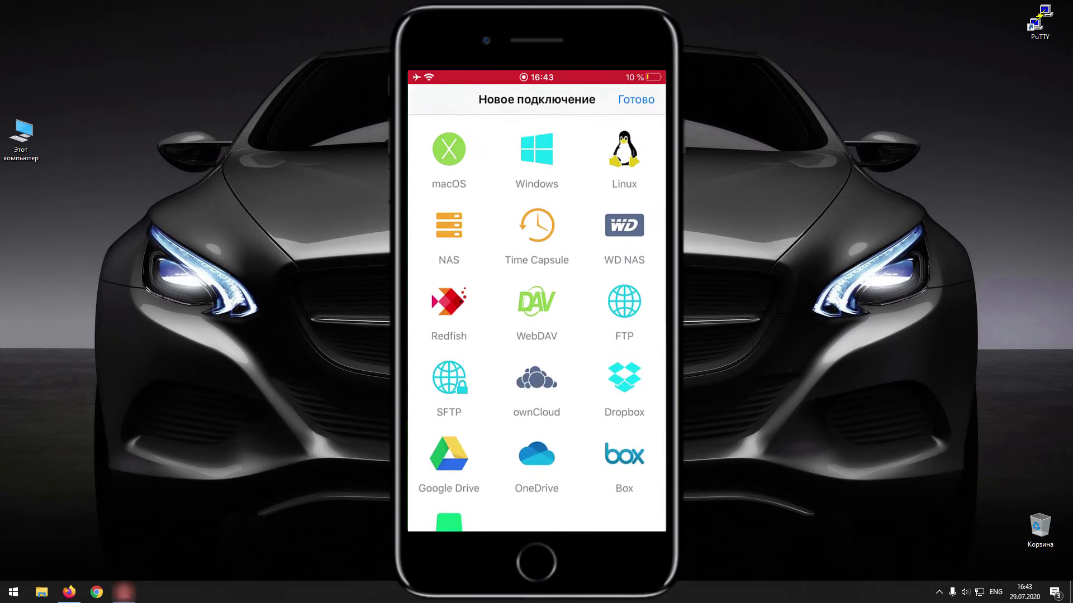
{"action": "left_click", "coordinate": [537, 156]}
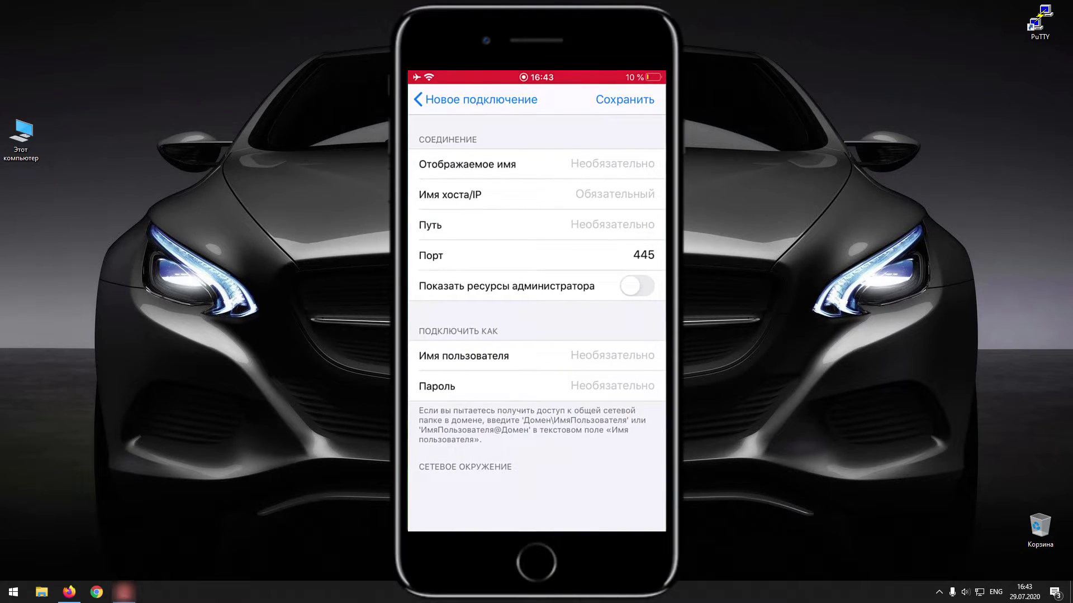
{"action": "type", "text": "Home_CLOUD"}
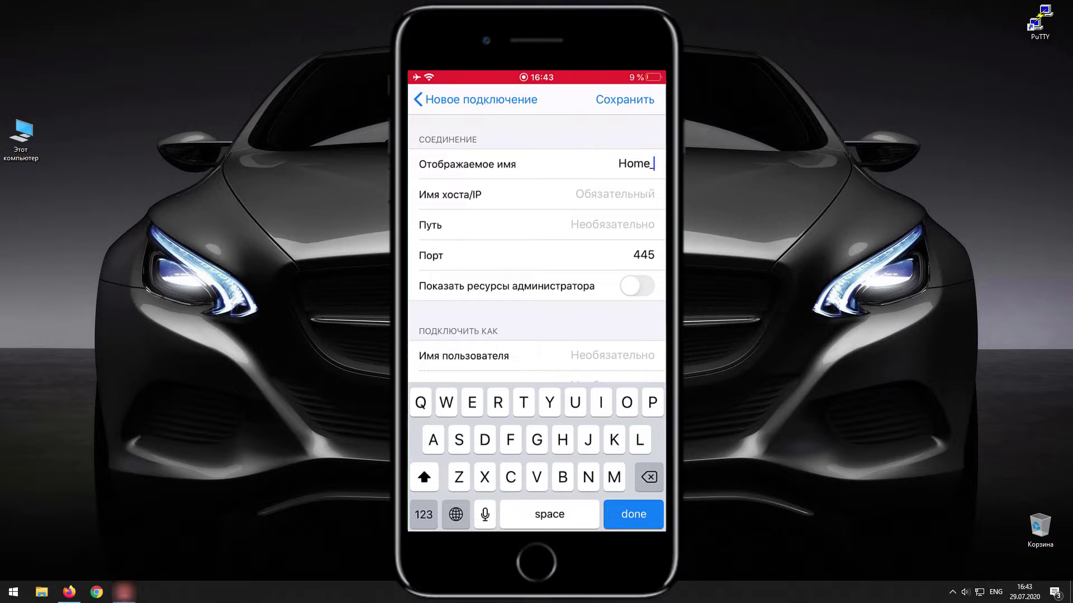
{"action": "left_click", "coordinate": [614, 195]}
{"action": "type", "text": "192.168.1.1"}
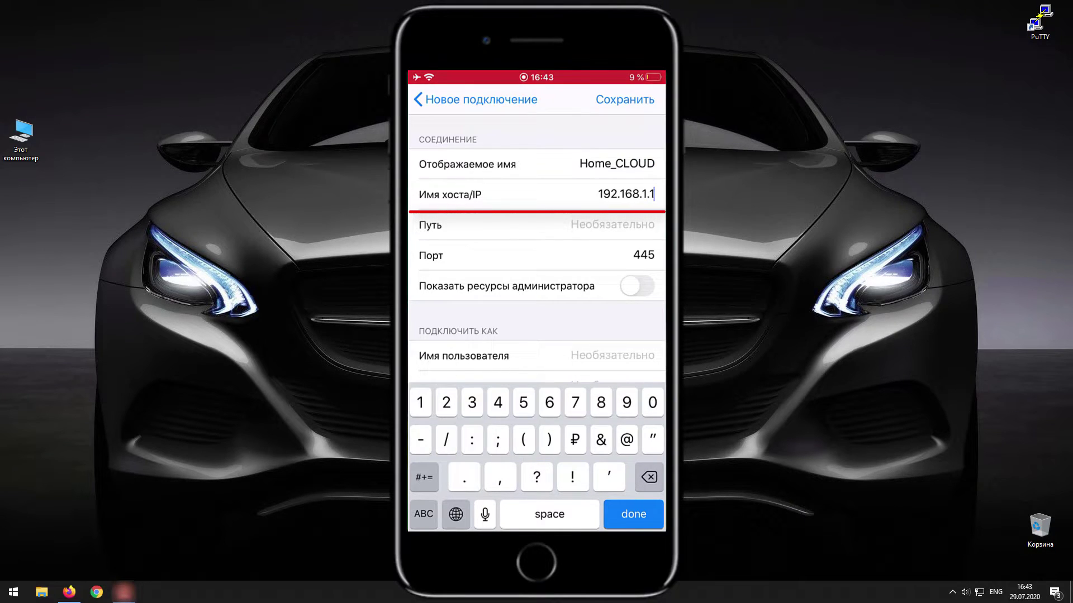
{"action": "key", "text": "Return"}
{"action": "left_click", "coordinate": [625, 99]}
{"action": "left_click", "coordinate": [503, 328]}
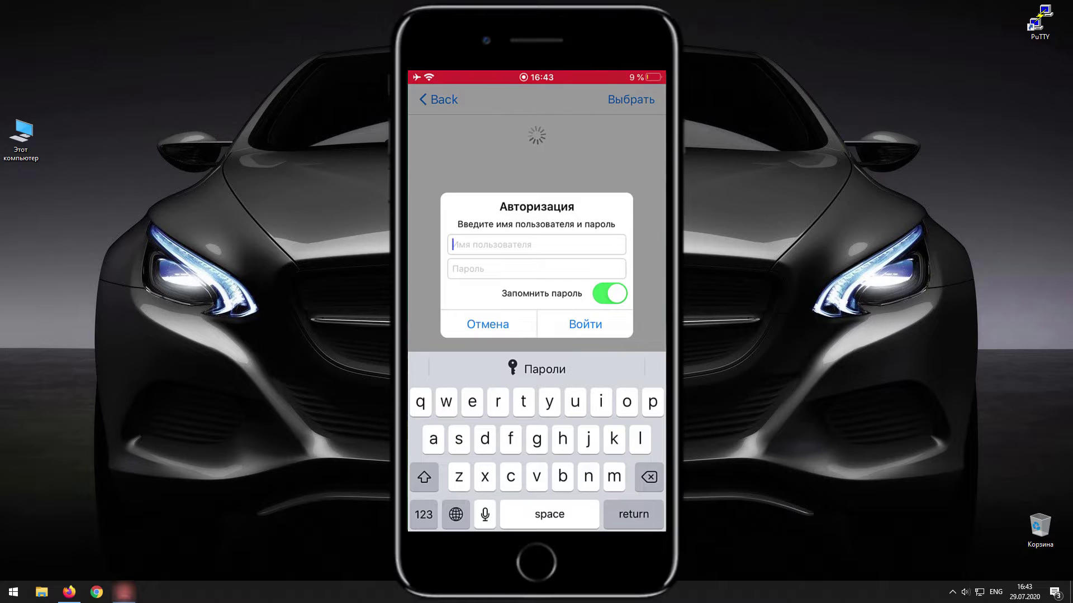
{"action": "left_click", "coordinate": [609, 294]}
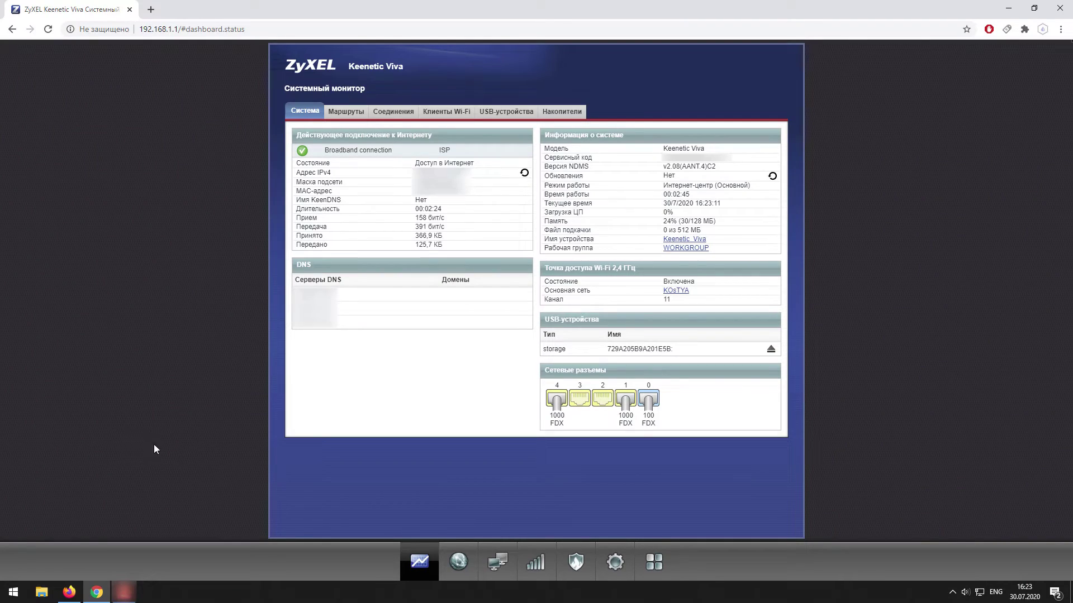
Enable the DLNA server with its database on the USB drive and apply.
{"action": "left_click", "coordinate": [641, 576]}
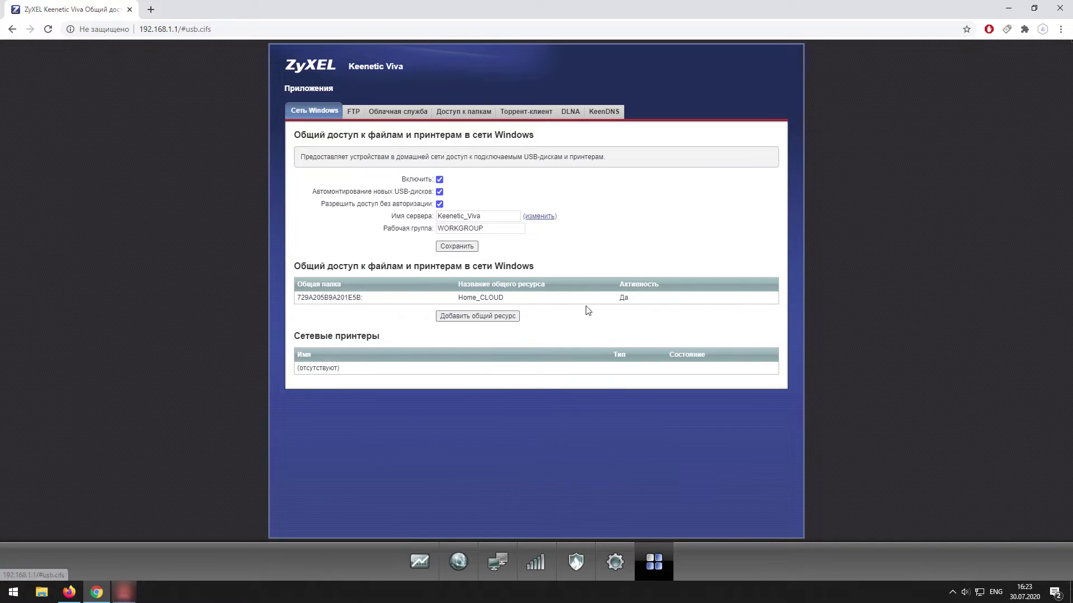
{"action": "left_click", "coordinate": [569, 111]}
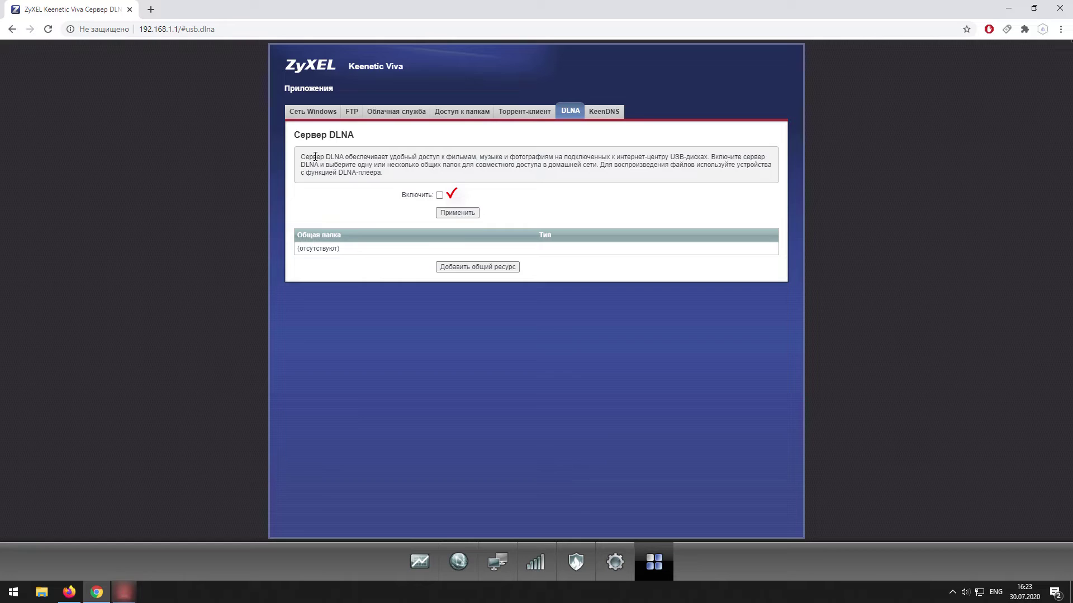
{"action": "left_click", "coordinate": [440, 195]}
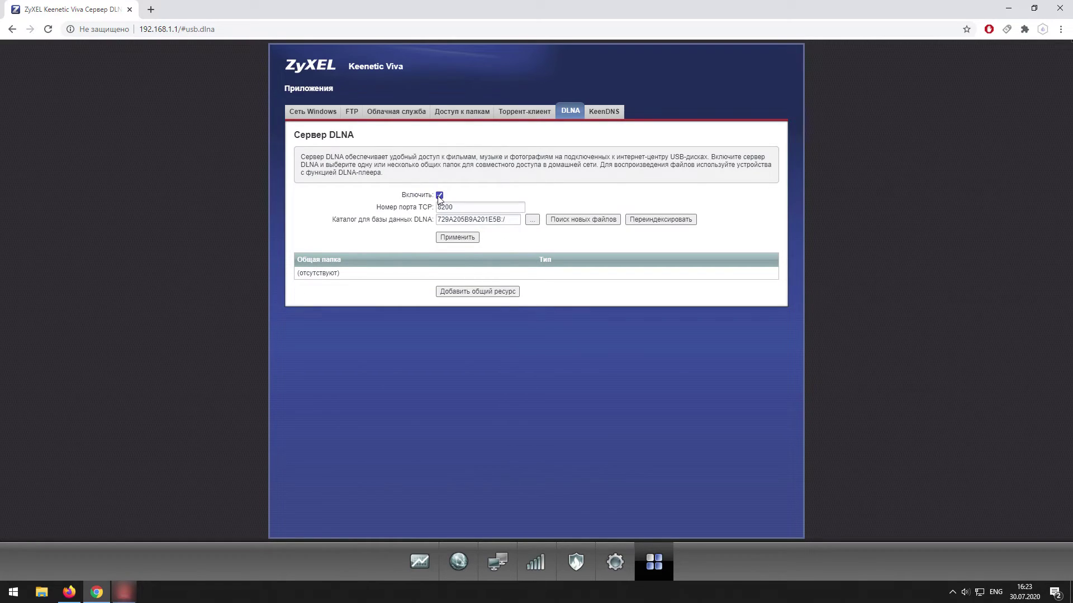
{"action": "left_click", "coordinate": [532, 220]}
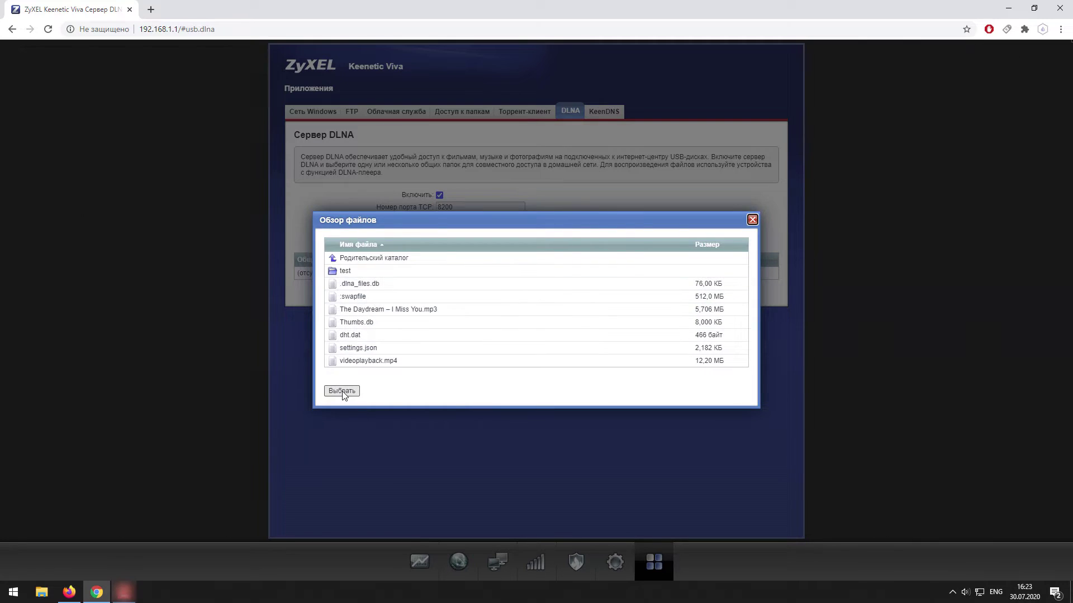
{"action": "left_click", "coordinate": [342, 391]}
{"action": "left_click", "coordinate": [471, 238]}
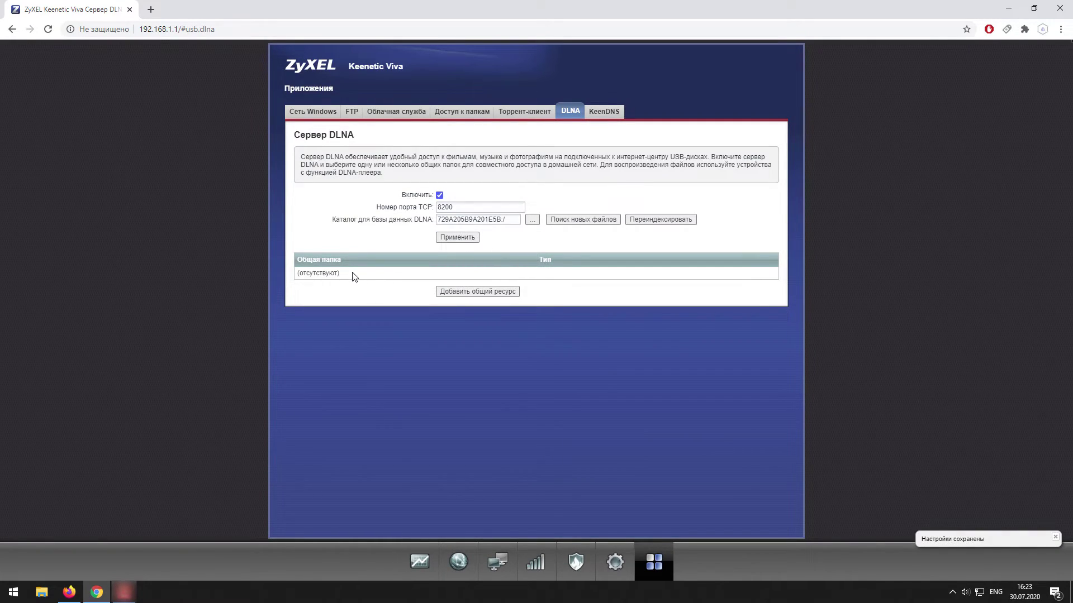
Add the USB drive's root as a DLNA shared folder of type Any.
{"action": "left_click", "coordinate": [484, 293]}
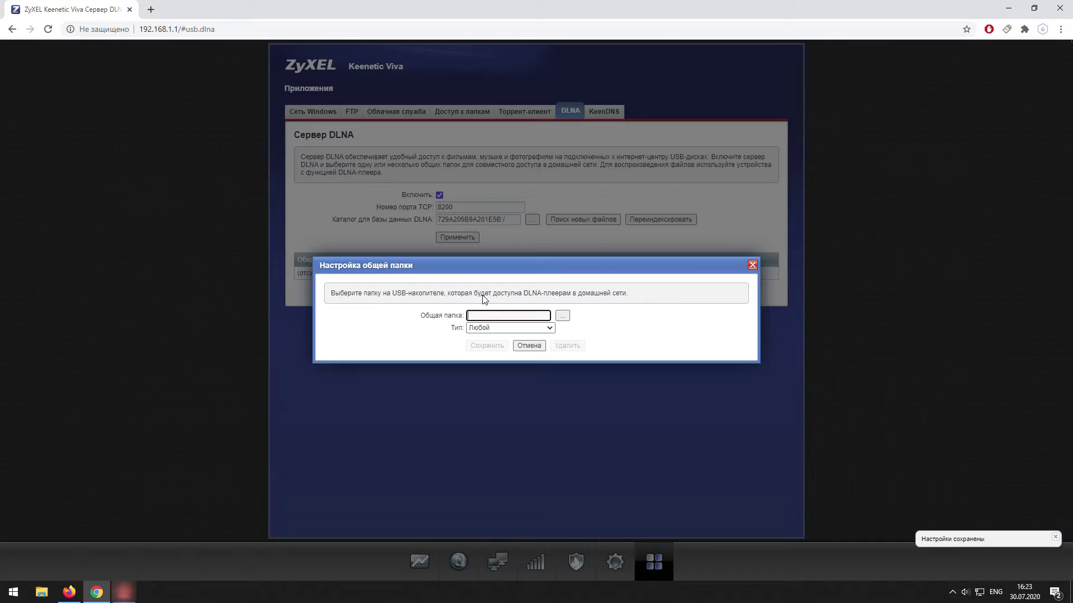
{"action": "left_click", "coordinate": [549, 328]}
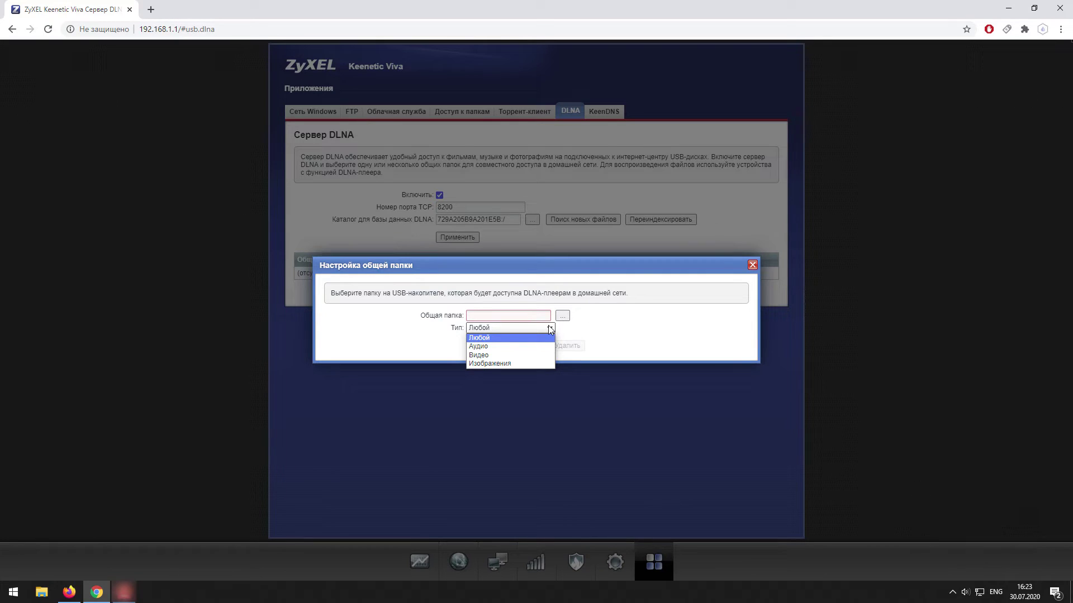
{"action": "left_click", "coordinate": [549, 328]}
{"action": "left_click", "coordinate": [563, 316]}
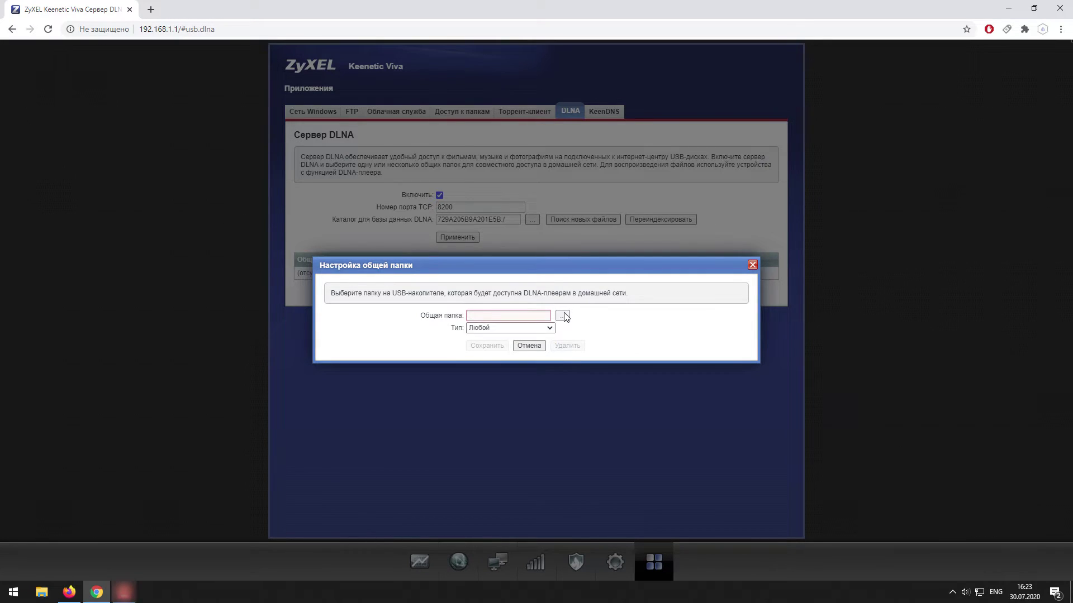
{"action": "double_click", "coordinate": [364, 310]}
{"action": "left_click", "coordinate": [343, 391]}
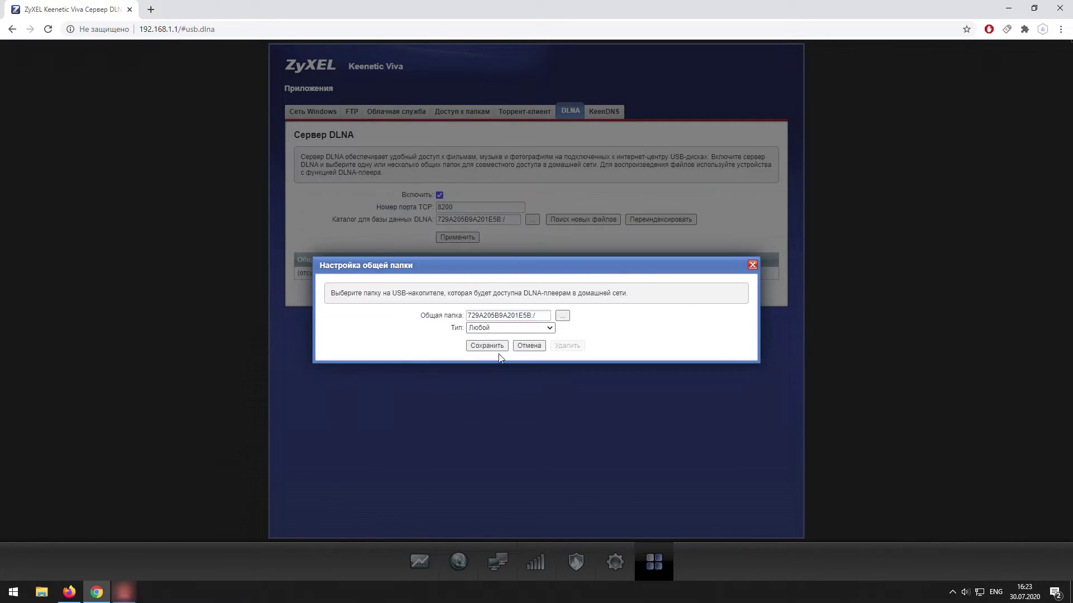
{"action": "left_click", "coordinate": [483, 349]}
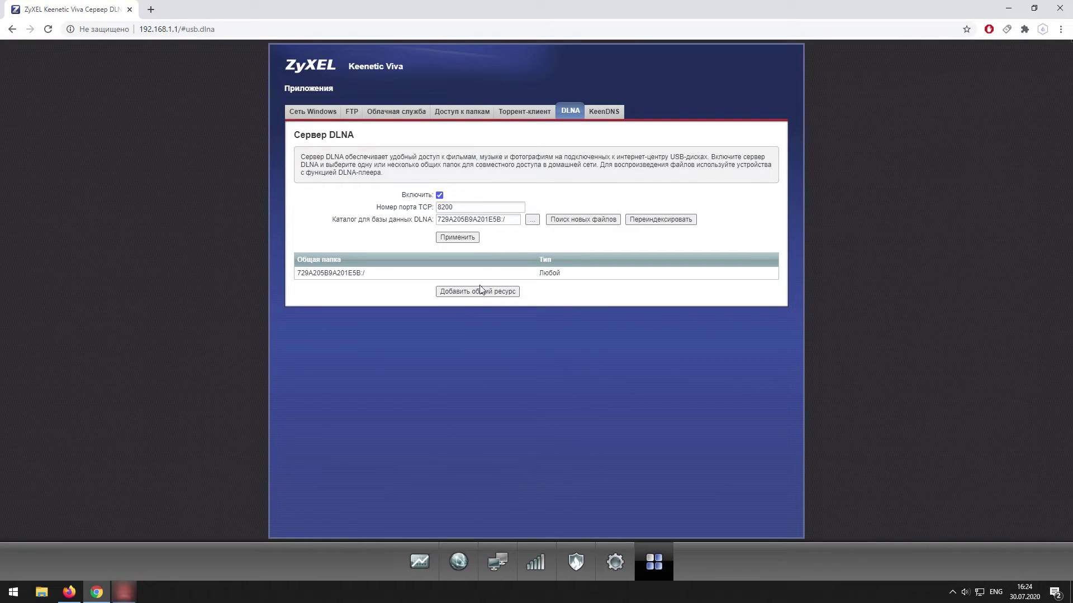
Minimize Chrome, open Home_CLOUD (Z:) from This PC, and select videoplayback.mp4 and the Daydream mp3.
{"action": "left_click", "coordinate": [1008, 8]}
{"action": "double_click", "coordinate": [34, 146]}
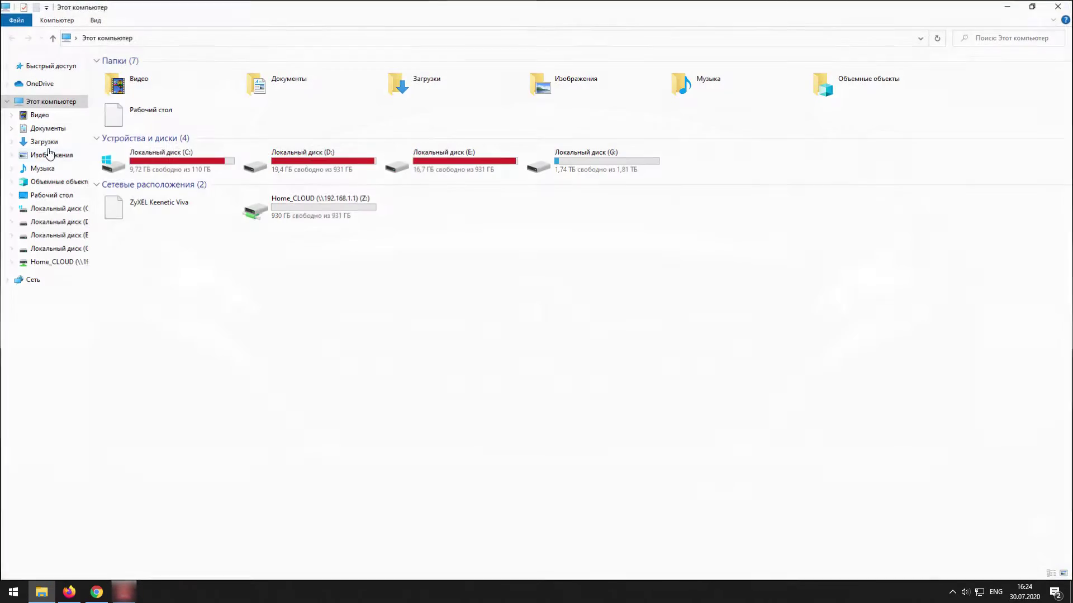
{"action": "double_click", "coordinate": [289, 206]}
{"action": "left_click", "coordinate": [158, 158]}
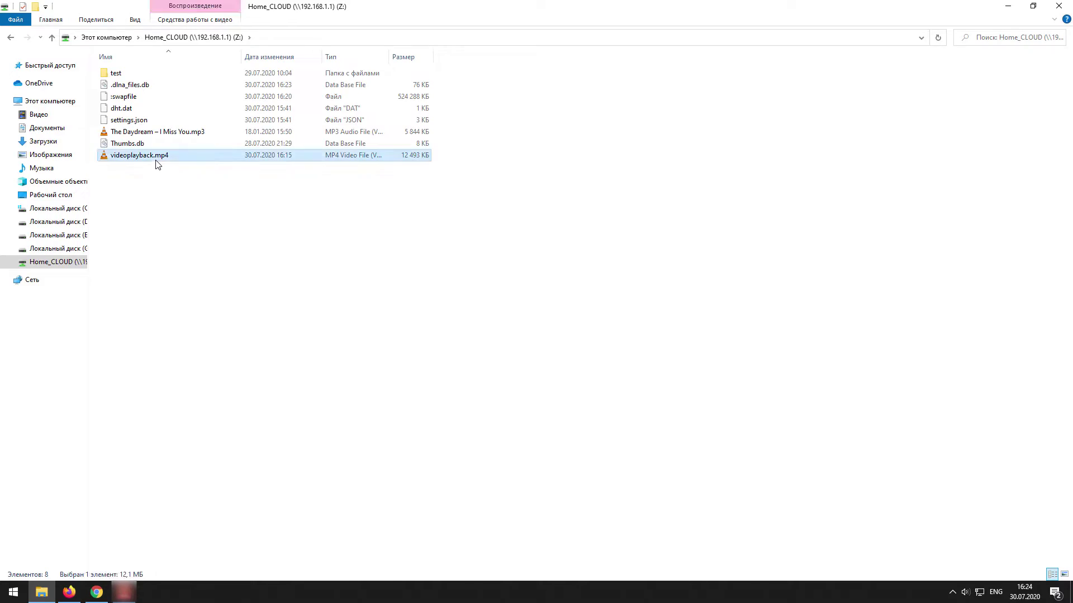
{"action": "left_click", "coordinate": [158, 136]}
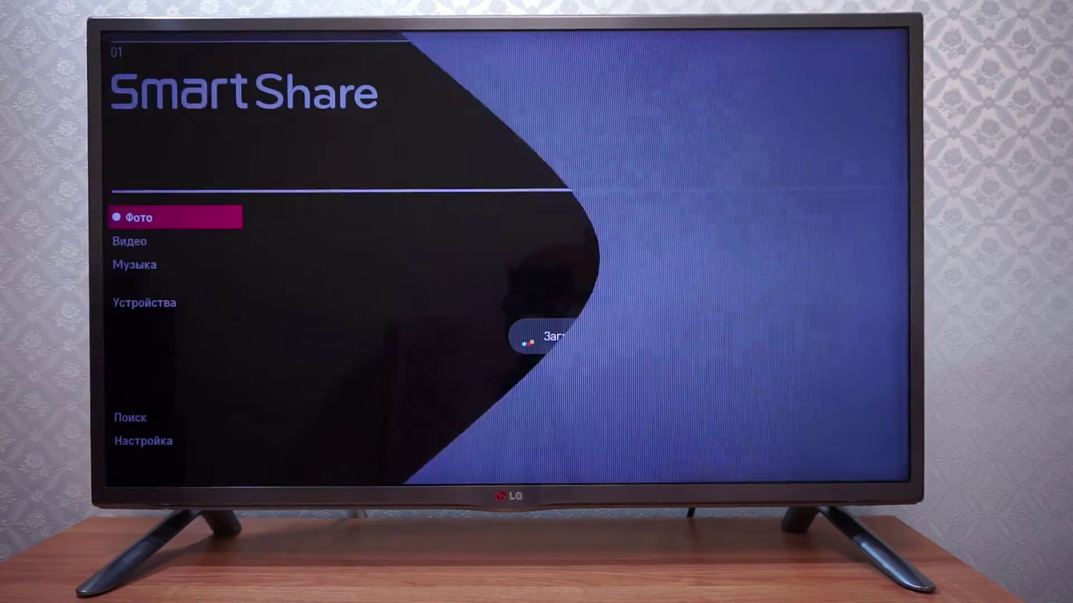
On the TV, browse ZyXEL Keenetic Viva > Video > All Video and play videoplayback.
{"action": "key", "text": "Down"}
{"action": "key", "text": "Down"}
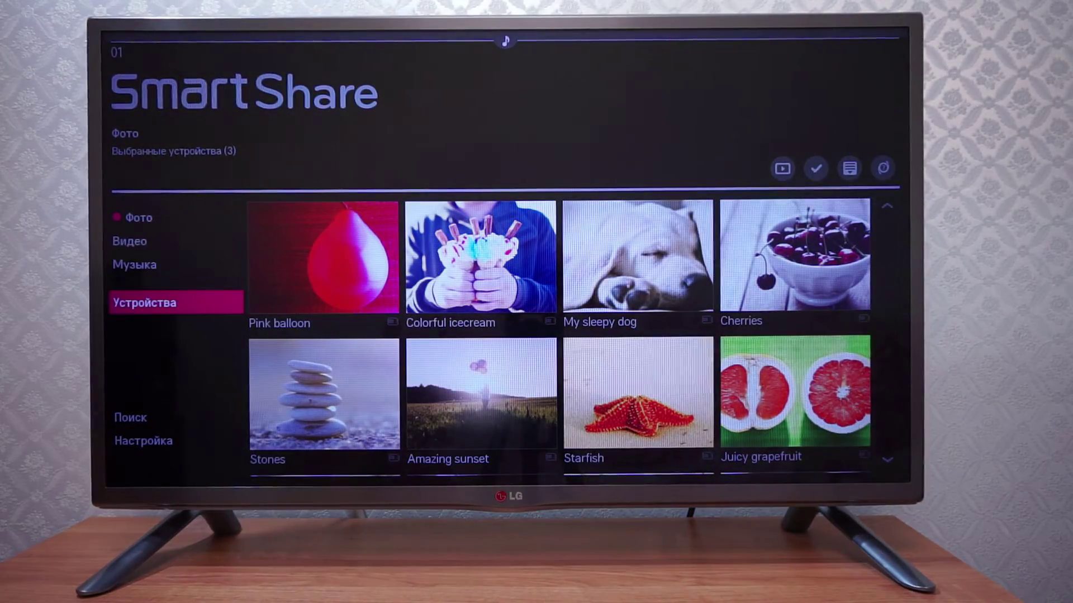
{"action": "key", "text": "Right"}
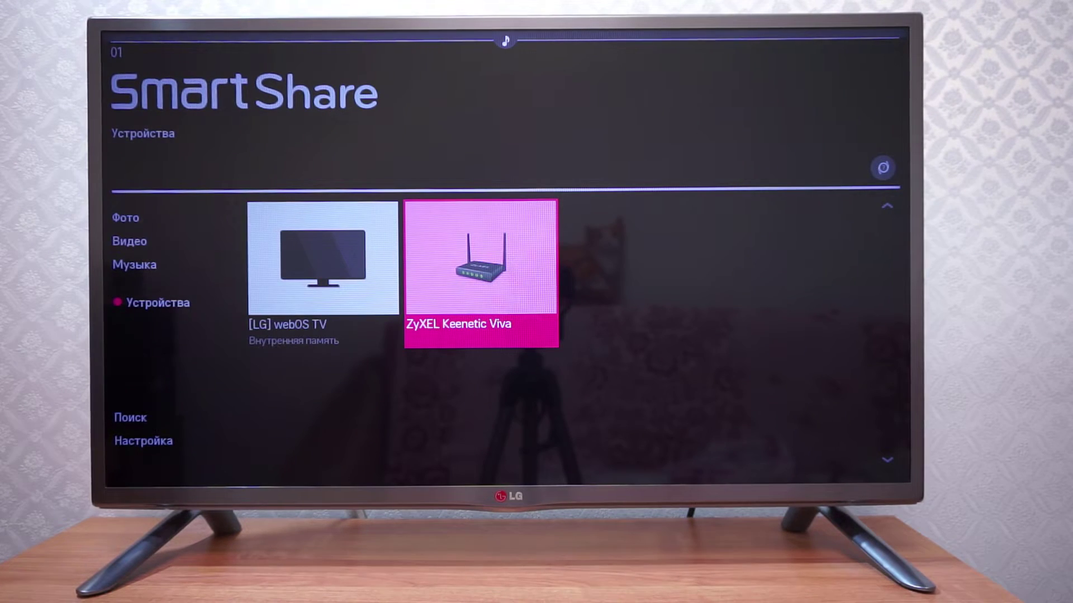
{"action": "key", "text": "Return"}
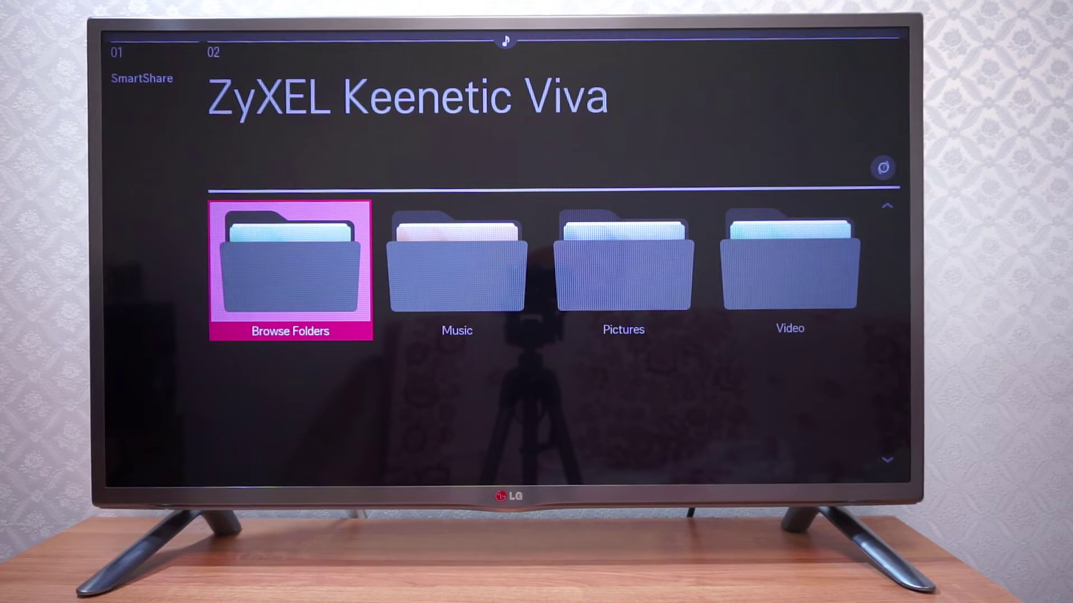
{"action": "key", "text": "Right"}
{"action": "key", "text": "Right"}
{"action": "key", "text": "Right"}
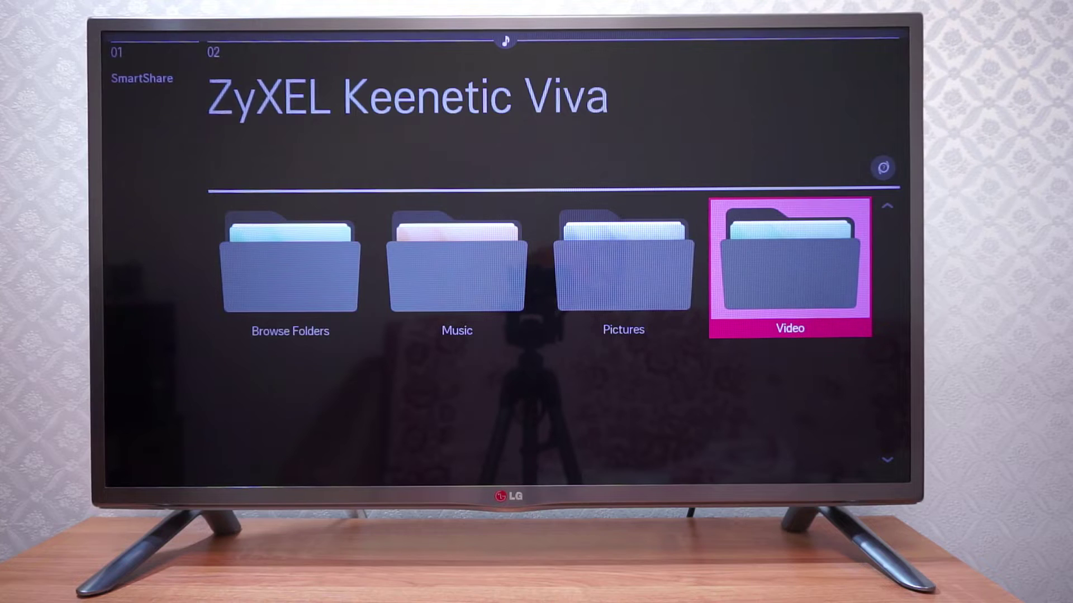
{"action": "key", "text": "Return"}
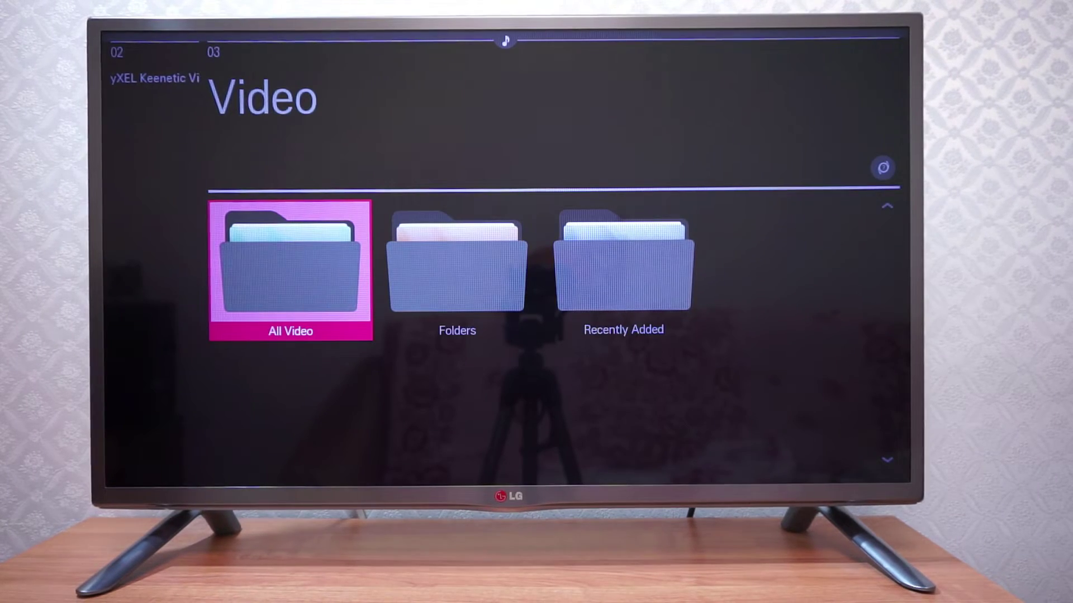
{"action": "key", "text": "Return"}
{"action": "key", "text": "Return"}
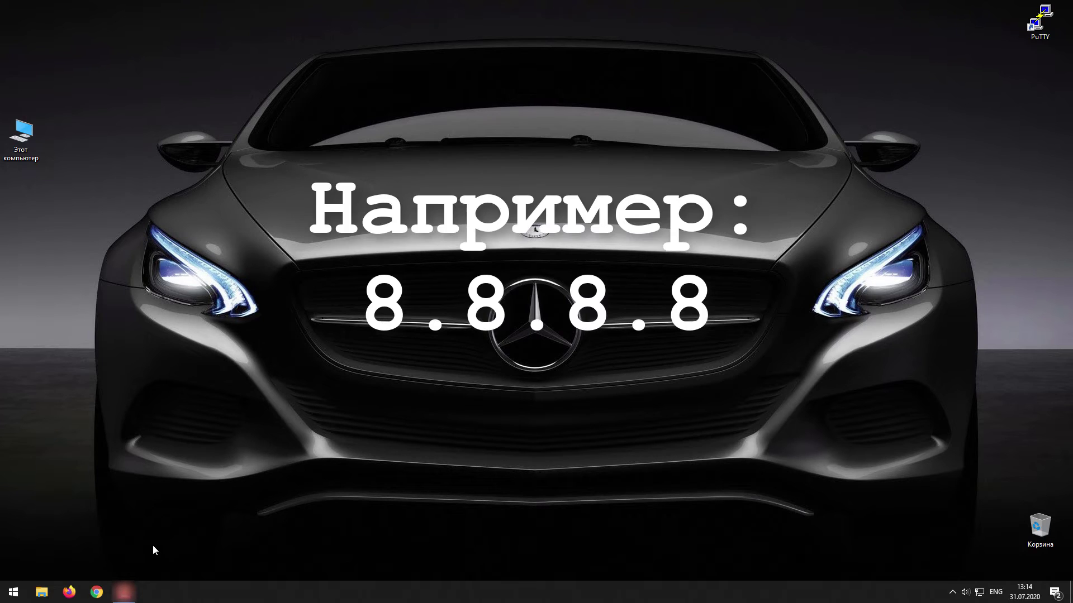
Load 192.168.1.1 in Chrome and sign in with the admin username and its password.
{"action": "left_click", "coordinate": [96, 592]}
{"action": "type", "text": "192.168.1.1"}
{"action": "key", "text": "Return"}
{"action": "type", "text": "admin"}
{"action": "key", "text": "Tab"}
{"action": "type", "text": "1234"}
{"action": "key", "text": "Return"}
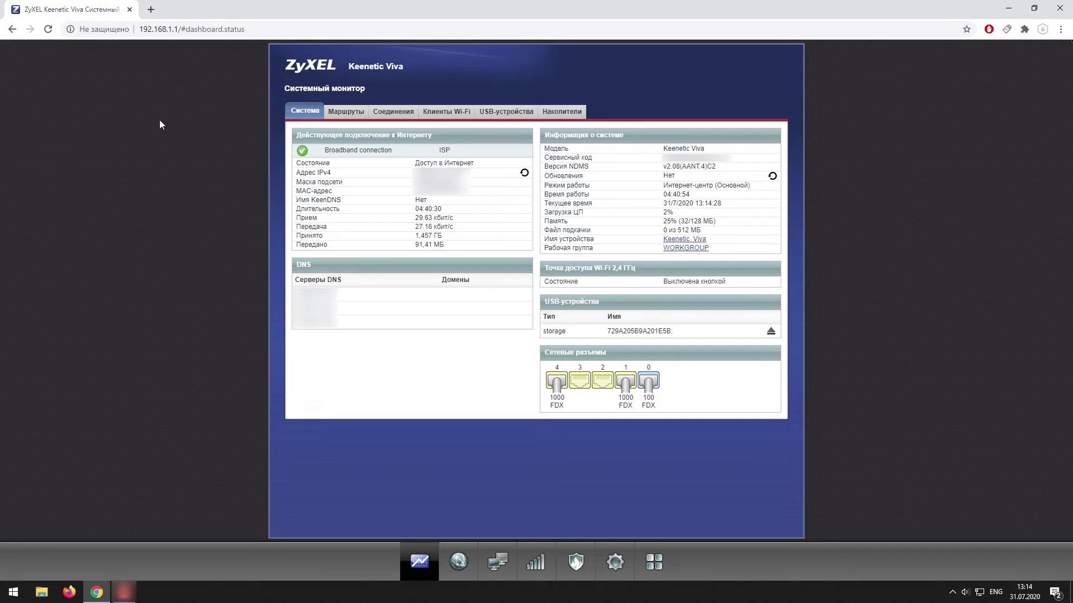
Start a new NAT rule described 'smb' on the ISP interface with protocol TCP/445.
{"action": "left_click", "coordinate": [576, 562]}
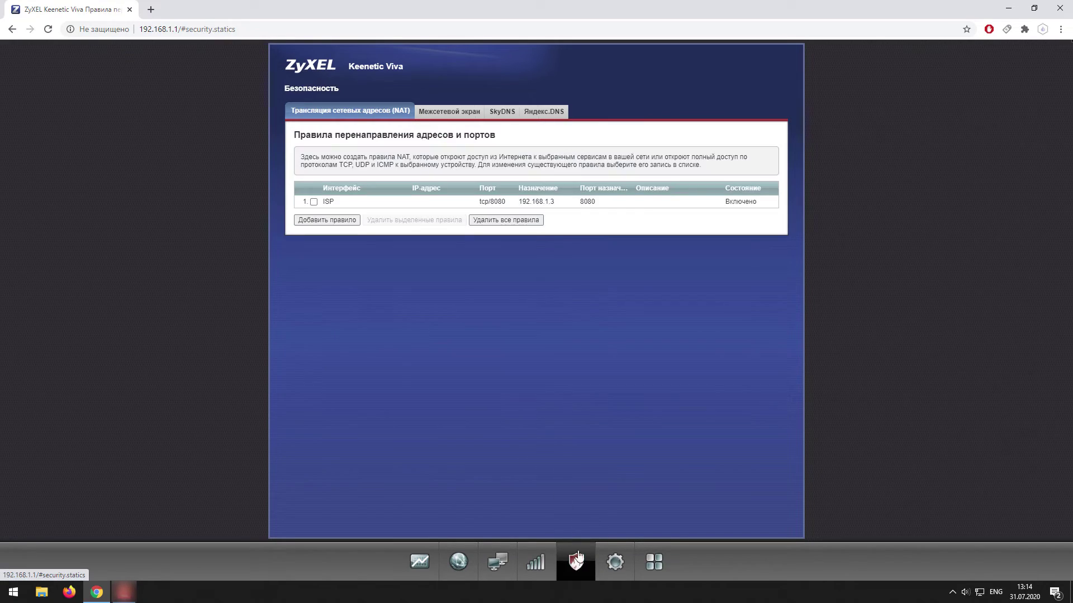
{"action": "left_click", "coordinate": [328, 220]}
{"action": "left_click", "coordinate": [481, 316]}
{"action": "type", "text": "smb"}
{"action": "left_click", "coordinate": [525, 327]}
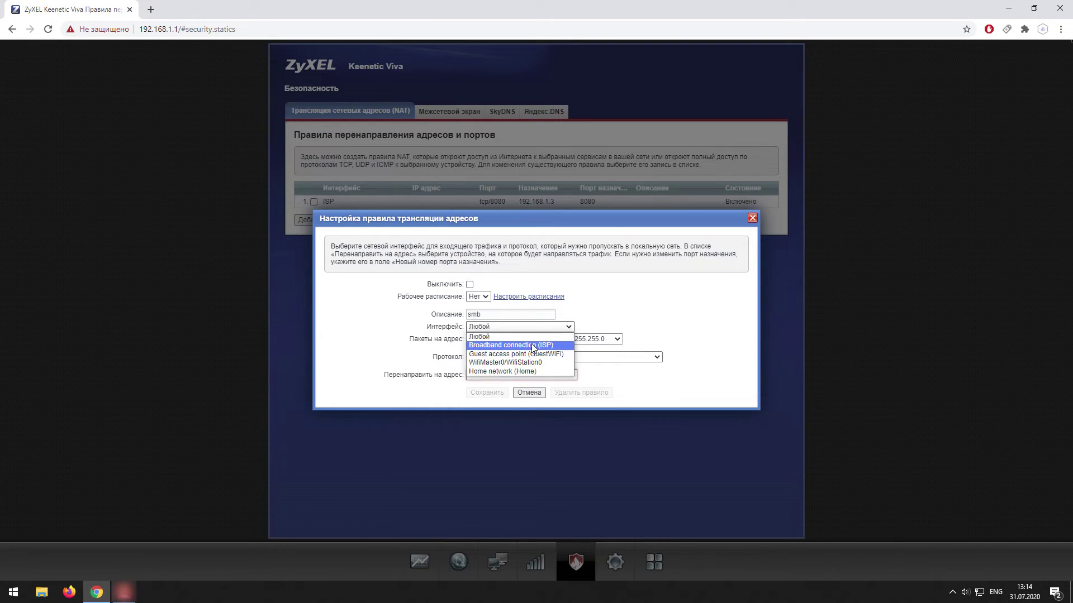
{"action": "left_click", "coordinate": [533, 345]}
{"action": "left_click", "coordinate": [564, 344]}
{"action": "scroll", "coordinate": [559, 441], "scroll_direction": "down", "scroll_amount": 5}
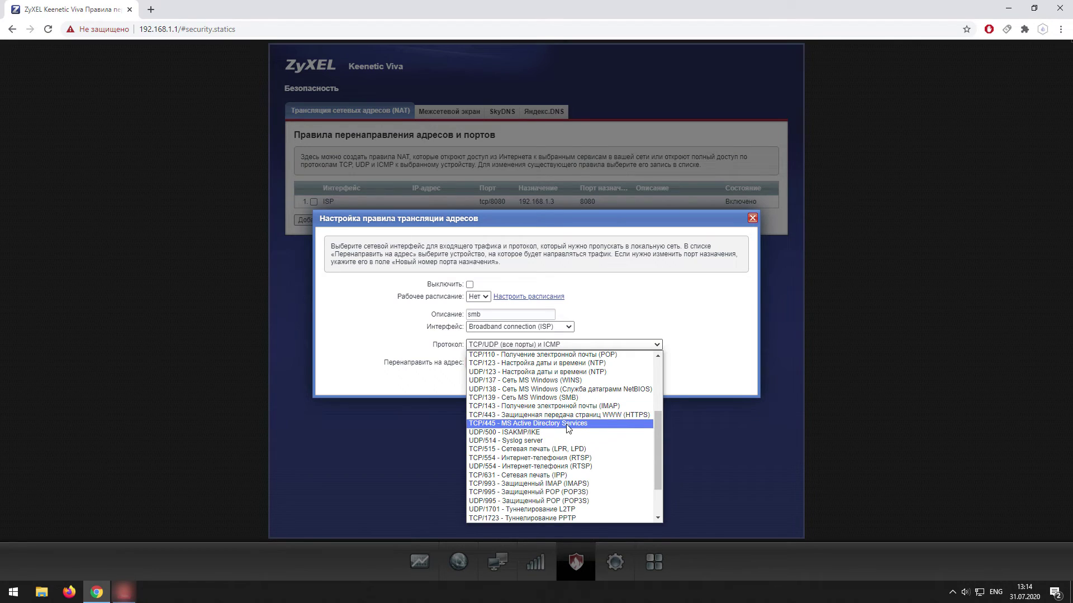
{"action": "left_click", "coordinate": [567, 424]}
Set the rule's destination to custom address 192.168.1.1, save it, and minimize Chrome.
{"action": "left_click", "coordinate": [506, 366]}
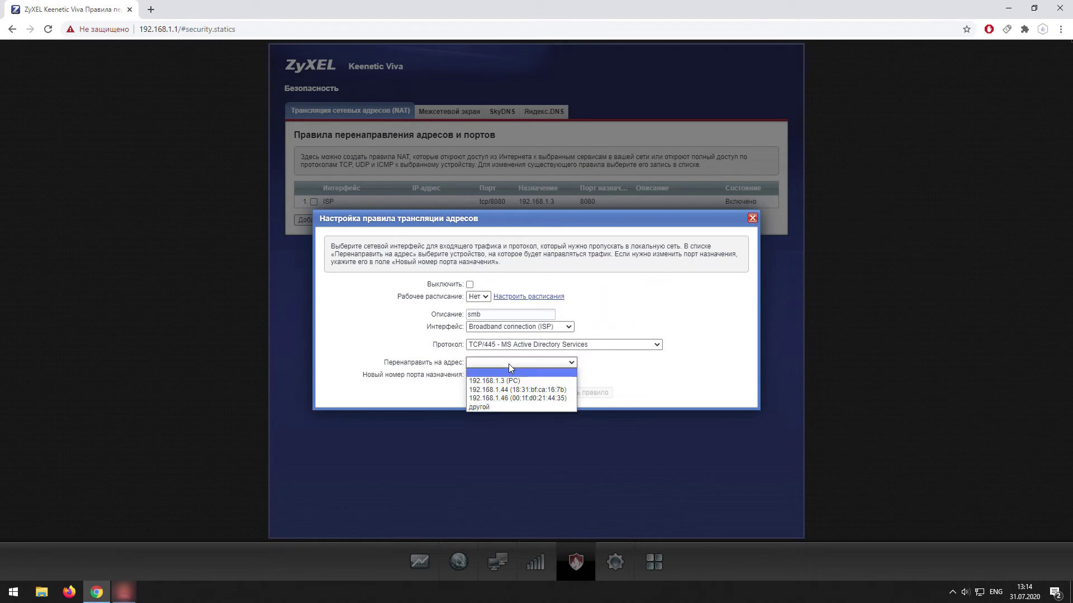
{"action": "left_click", "coordinate": [497, 404]}
{"action": "left_click", "coordinate": [587, 364]}
{"action": "left_click", "coordinate": [603, 384]}
{"action": "left_click", "coordinate": [487, 392]}
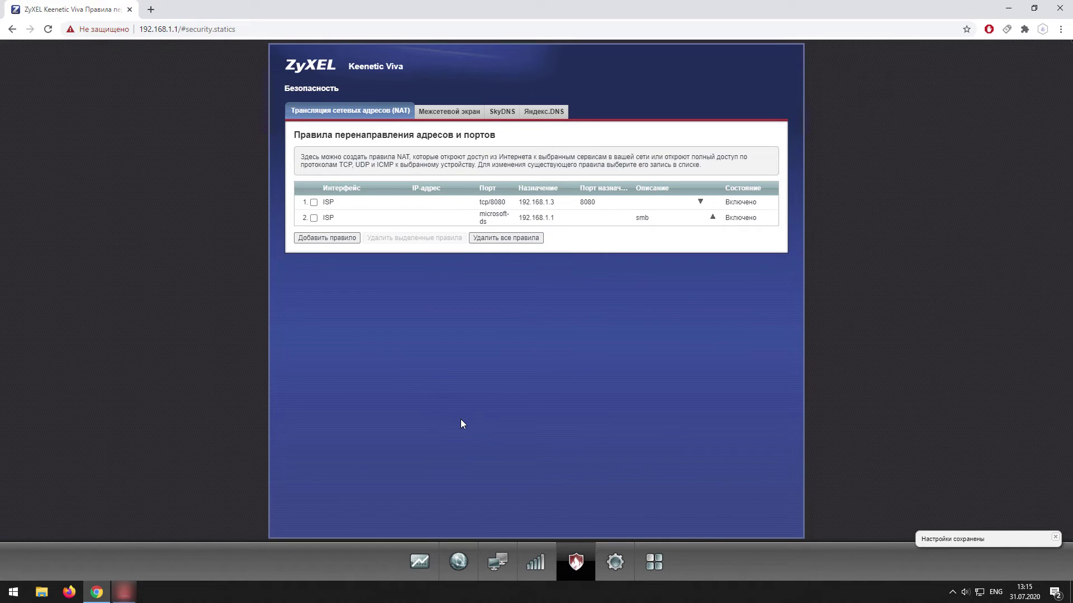
{"action": "left_click", "coordinate": [1009, 8]}
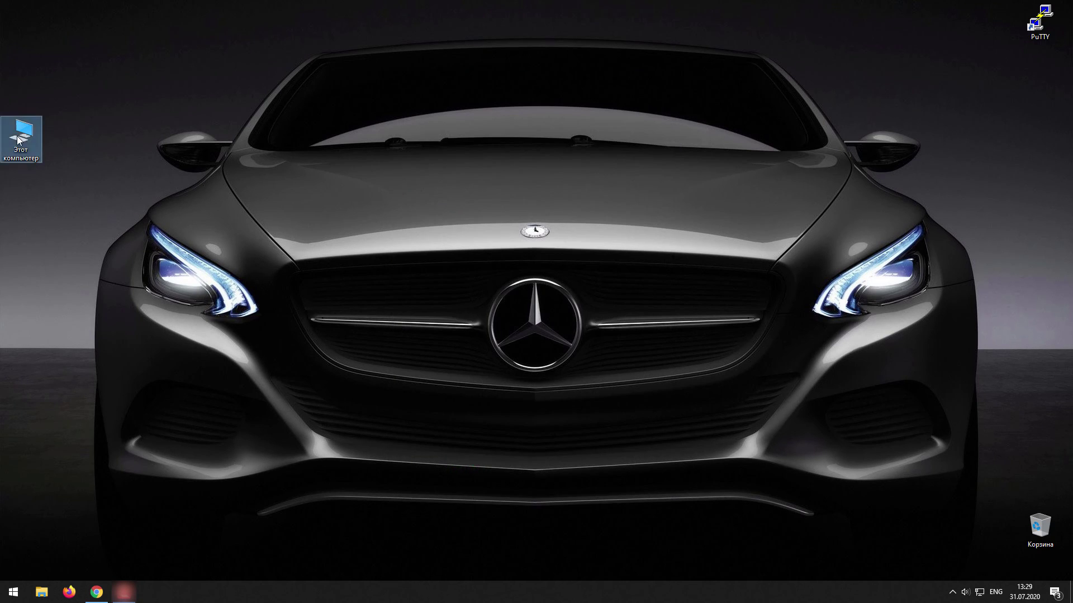
Open Home_CLOUD (Z:) from This PC and select the copied 20200731-3.mp4 video.
{"action": "double_click", "coordinate": [18, 140]}
{"action": "double_click", "coordinate": [330, 213]}
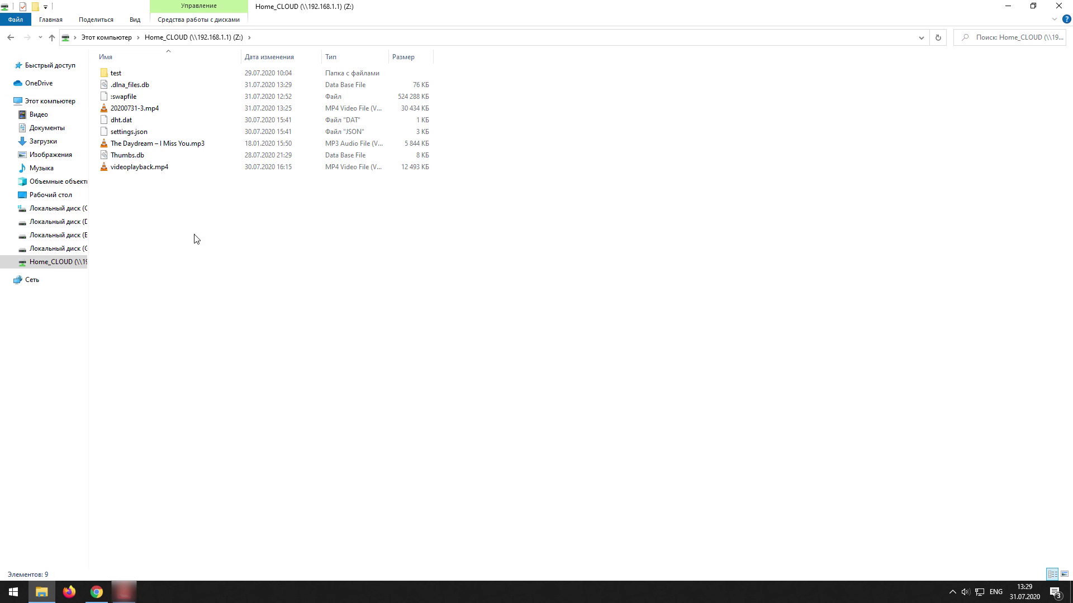
{"action": "left_click", "coordinate": [149, 109]}
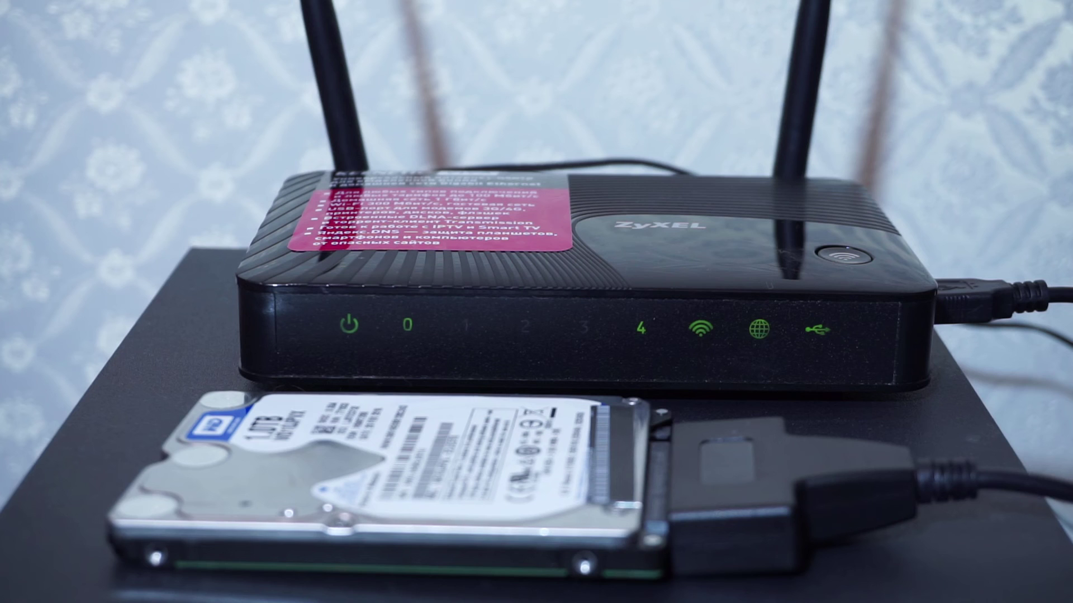